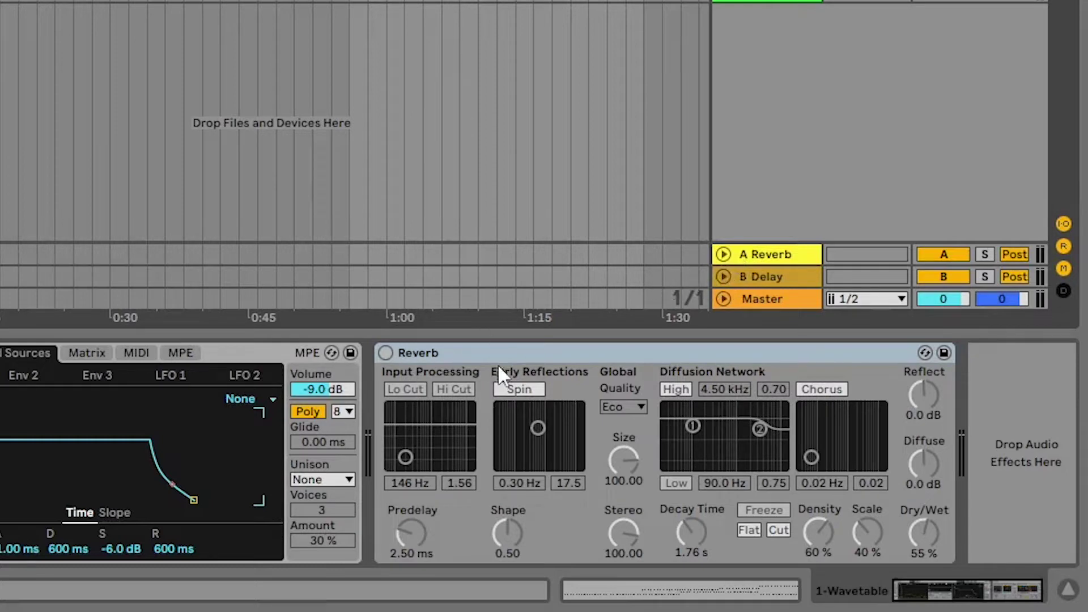
# Turn on the Reverb device and set its decay time to 7.82 s and dry/wet to 58%.
pyautogui.click(493, 349)
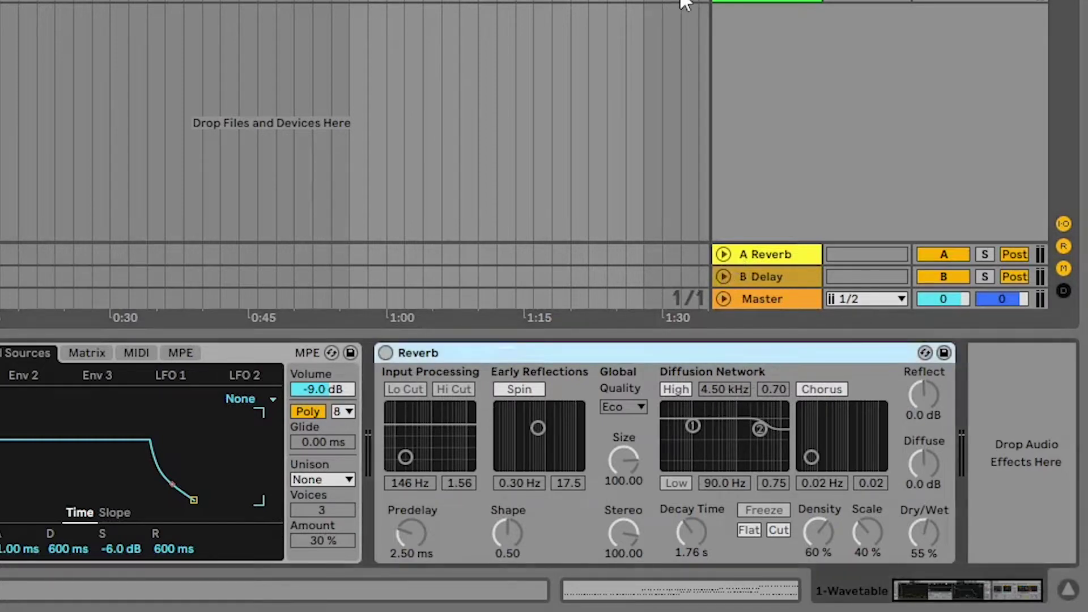
pyautogui.click(385, 355)
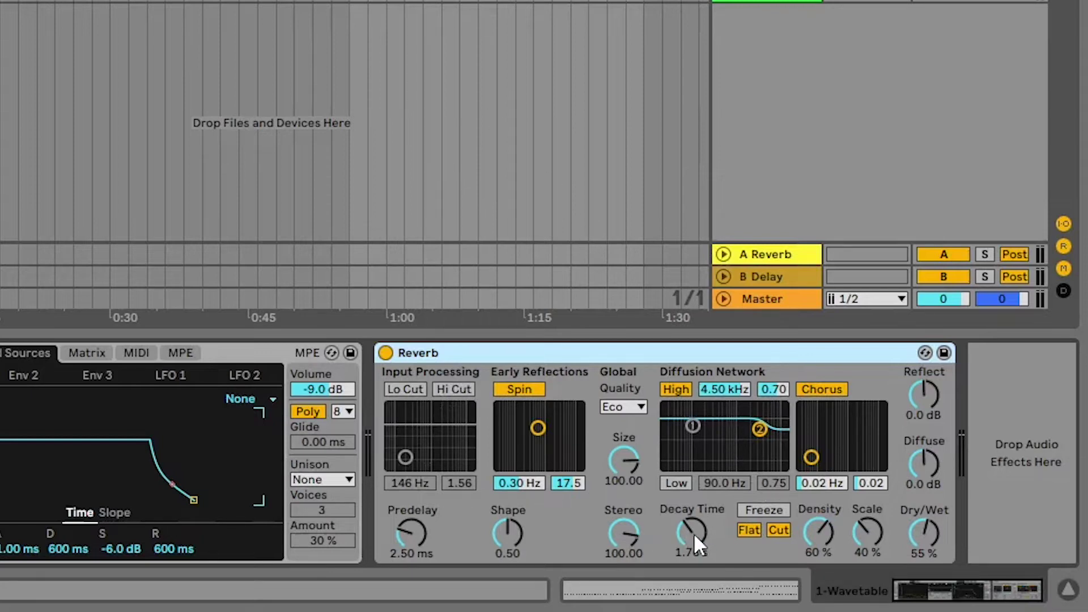
pyautogui.moveTo(693, 532); pyautogui.dragTo(693, 478)
pyautogui.moveTo(911, 536); pyautogui.dragTo(911, 527)
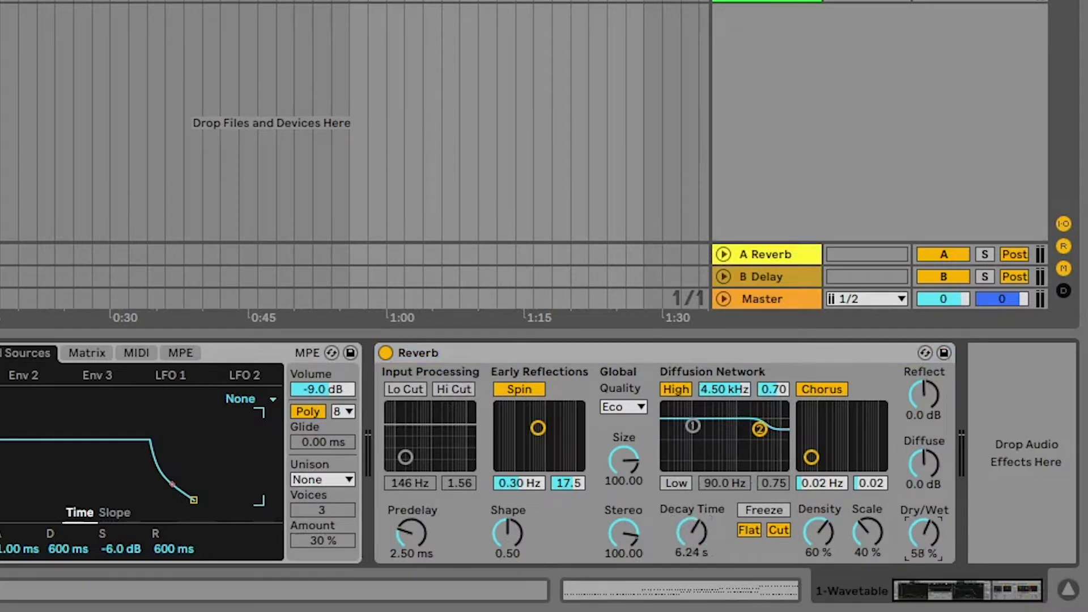
pyautogui.moveTo(669, 533); pyautogui.dragTo(669, 521)
# Play the track and compare its sound with the reverb bypassed and active.
pyautogui.press('space')
pyautogui.click(385, 353)
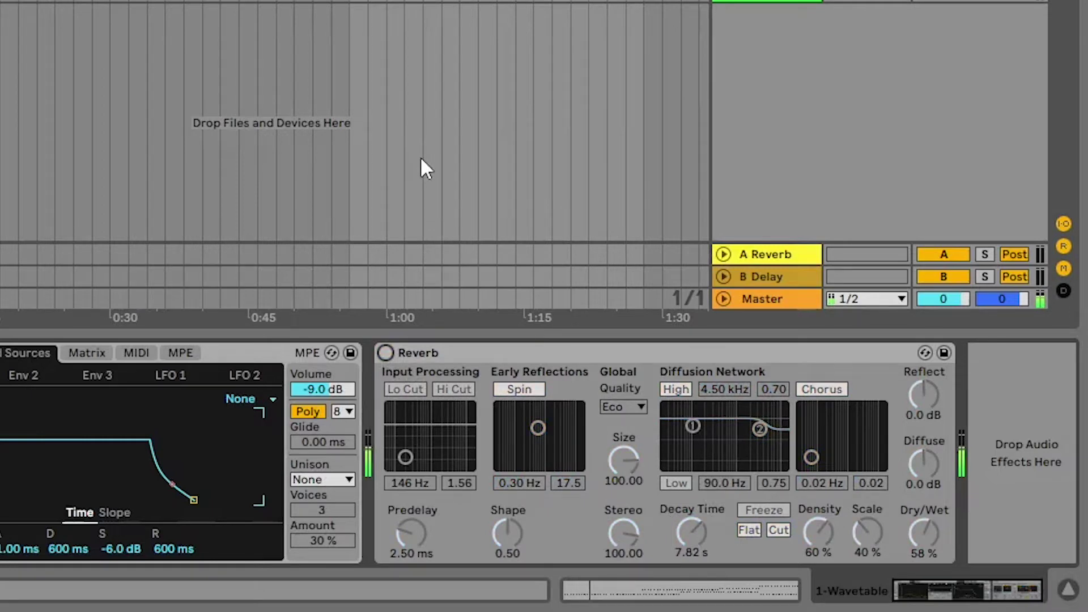
pyautogui.click(385, 353)
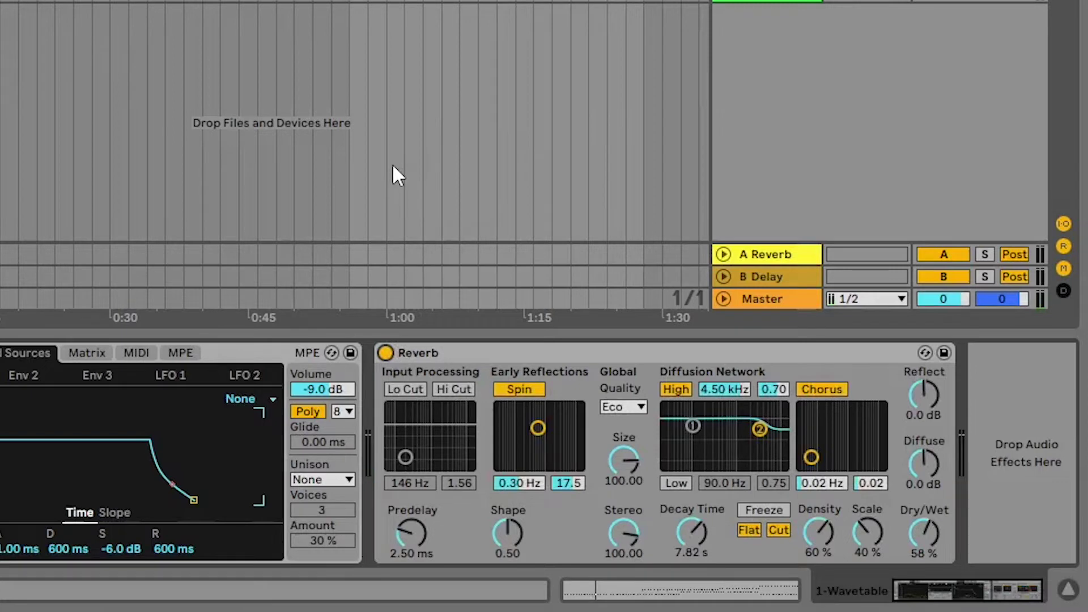
# Try the Lo Cut and Hi Cut input filters in turn, and switch both off again.
pyautogui.click(406, 390)
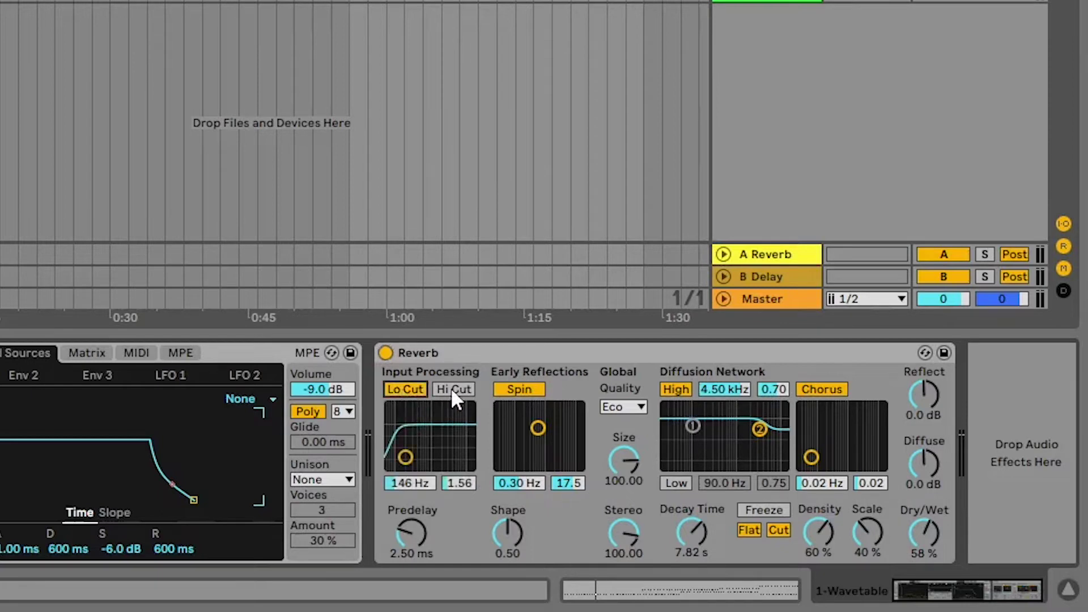
pyautogui.click(450, 388)
pyautogui.click(405, 390)
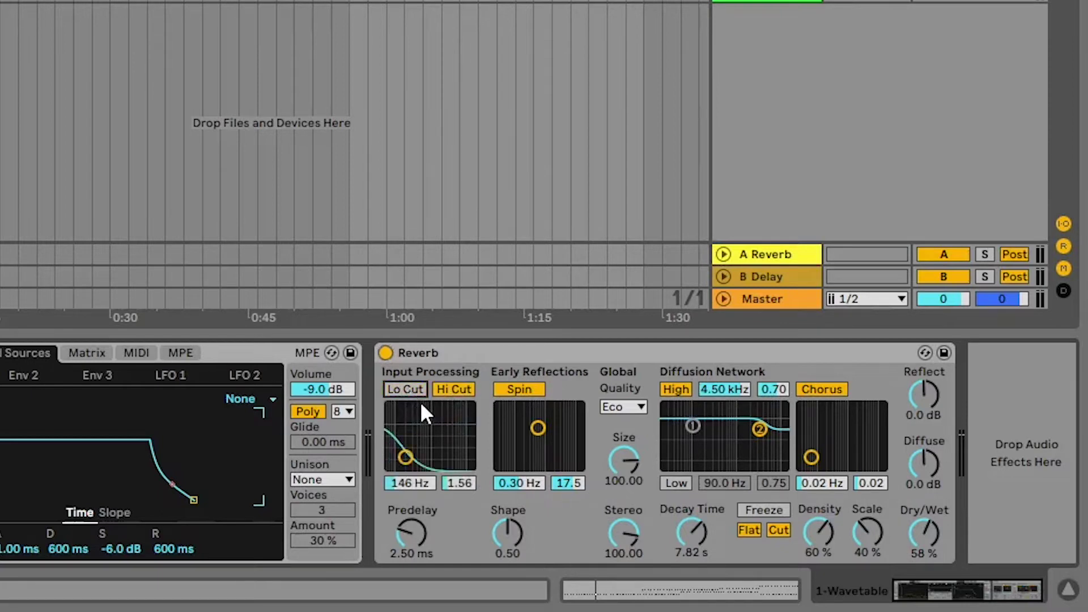
pyautogui.click(449, 391)
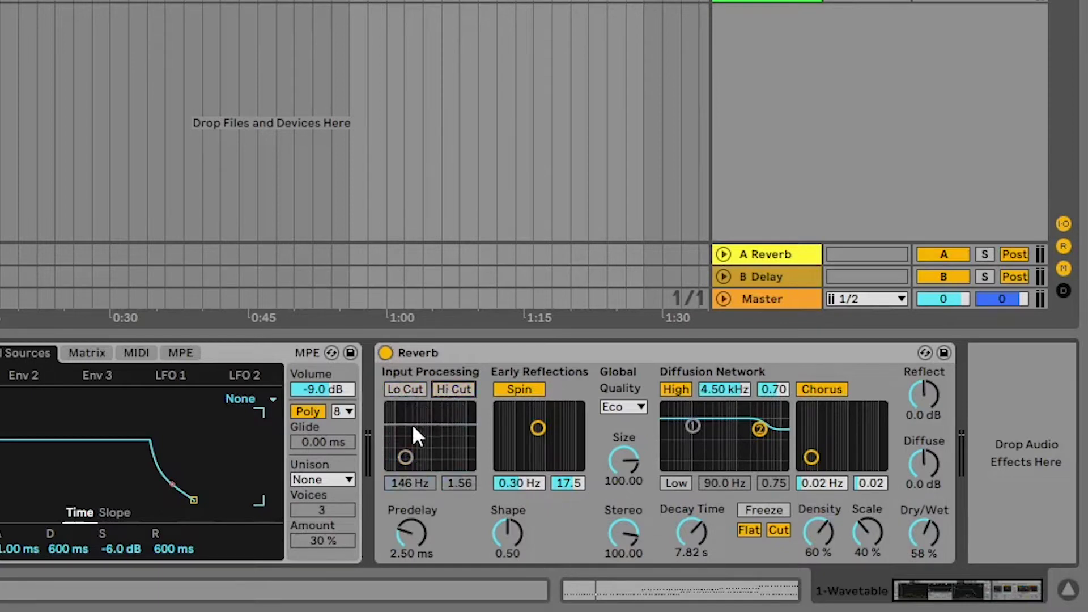
# Enable only the Lo Cut input filter, sweep it up to 2.77 kHz and back down to 159 Hz with bandwidth 3.33.
pyautogui.click(407, 390)
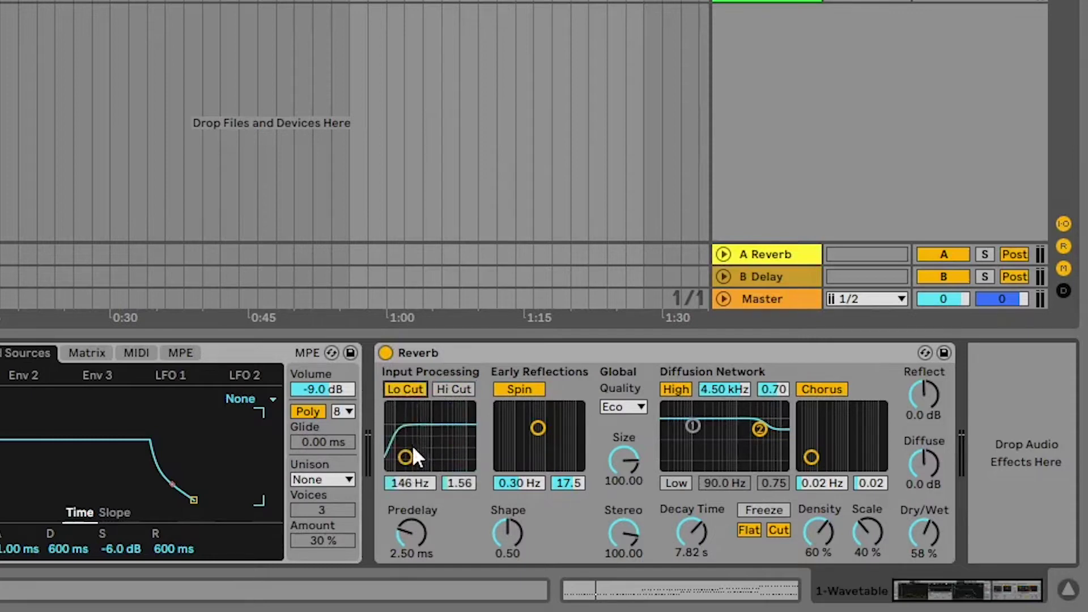
pyautogui.moveTo(415, 453); pyautogui.dragTo(444, 457)
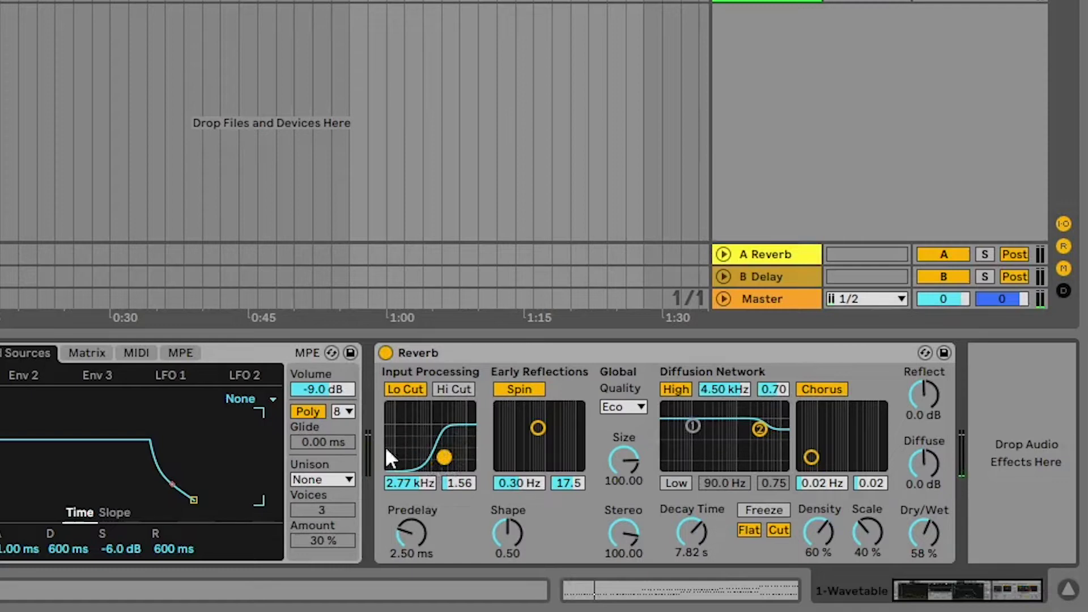
pyautogui.moveTo(449, 454); pyautogui.dragTo(406, 444)
# Swap the Lo Cut input filter for Hi Cut and compare the sound with the reverb bypassed and active.
pyautogui.click(404, 388)
pyautogui.click(447, 390)
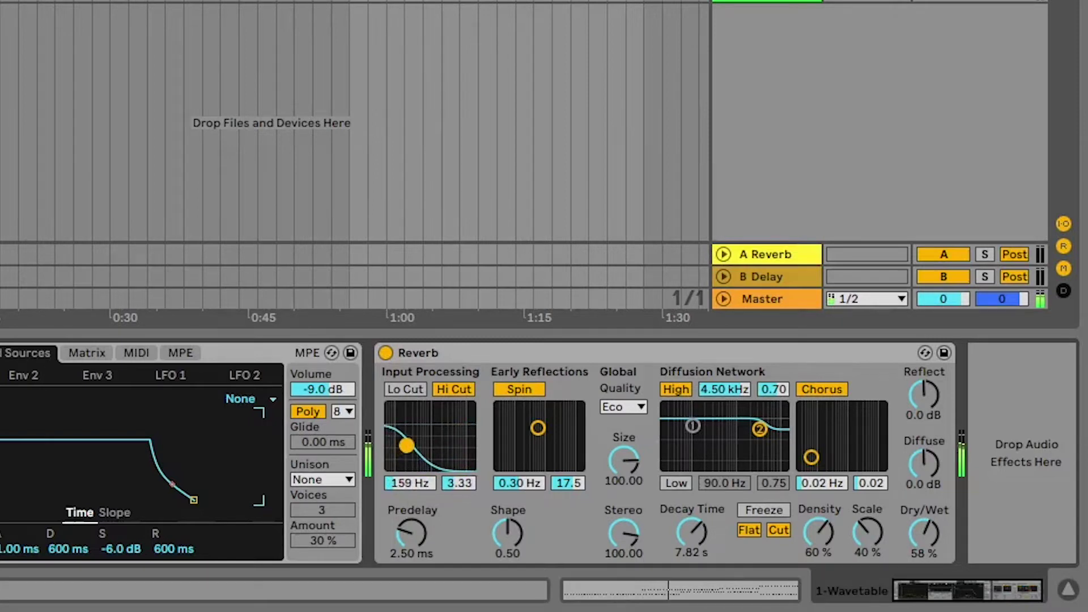
pyautogui.click(385, 353)
pyautogui.click(386, 353)
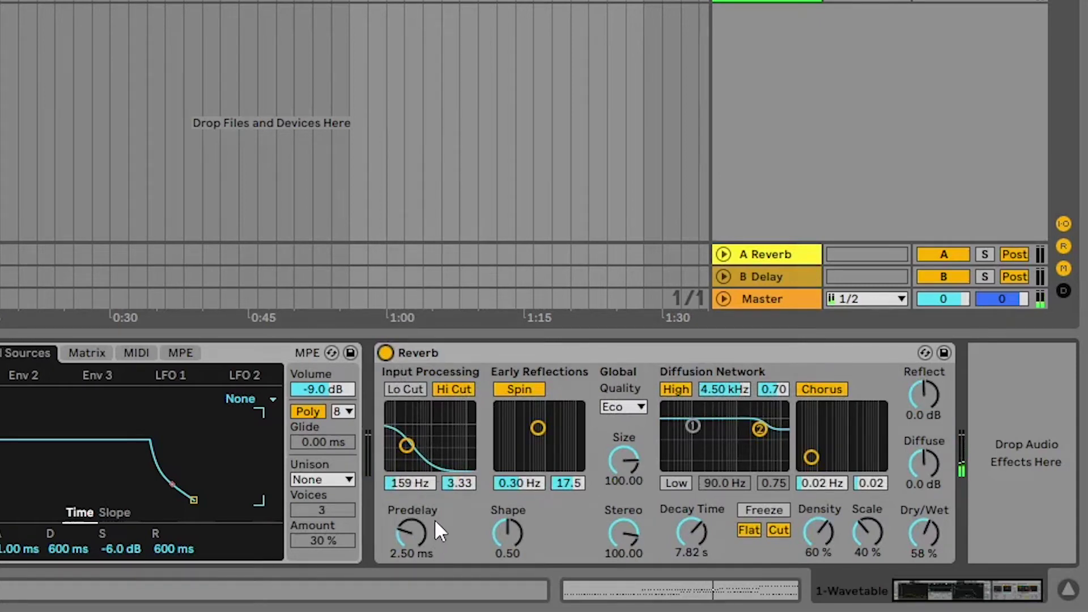
# Enable both Lo Cut and Hi Cut, and move the input filter to 18.0 kHz with bandwidth 3.16.
pyautogui.click(438, 389)
pyautogui.click(410, 388)
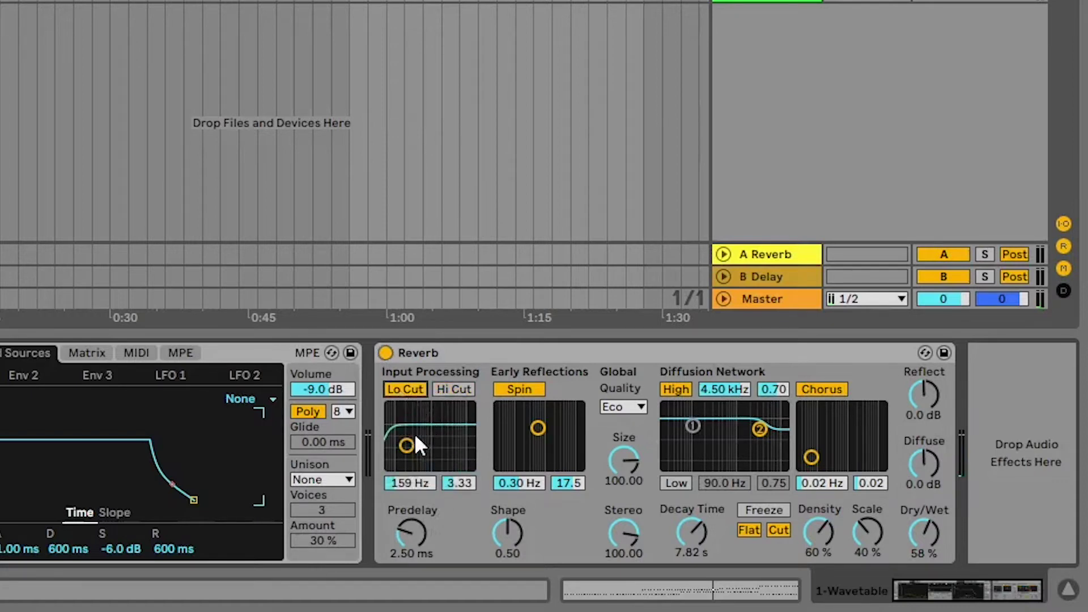
pyautogui.moveTo(417, 444); pyautogui.dragTo(467, 448)
pyautogui.click(448, 390)
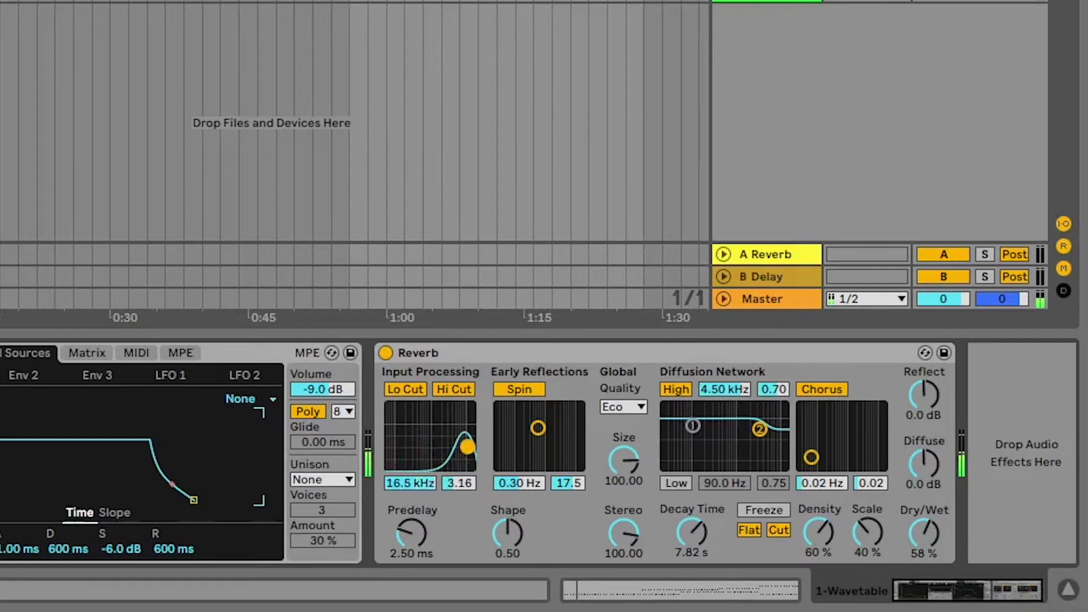
pyautogui.moveTo(467, 448); pyautogui.dragTo(469, 447)
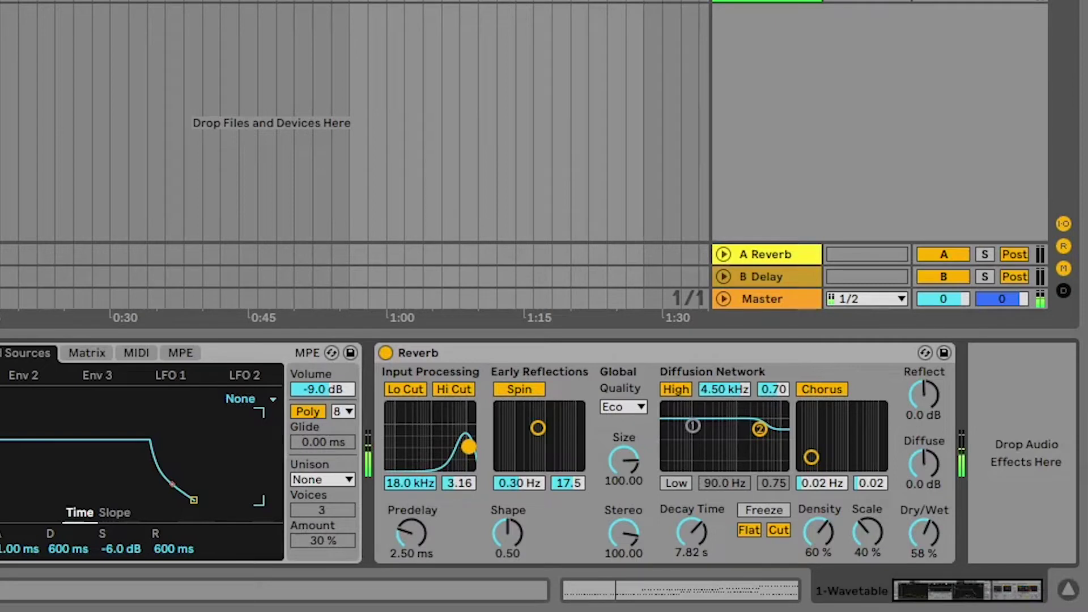
# Sweep the input filter across its low and high range and settle it at 1.36 kHz with bandwidth 2.45.
pyautogui.moveTo(468, 447); pyautogui.dragTo(397, 456)
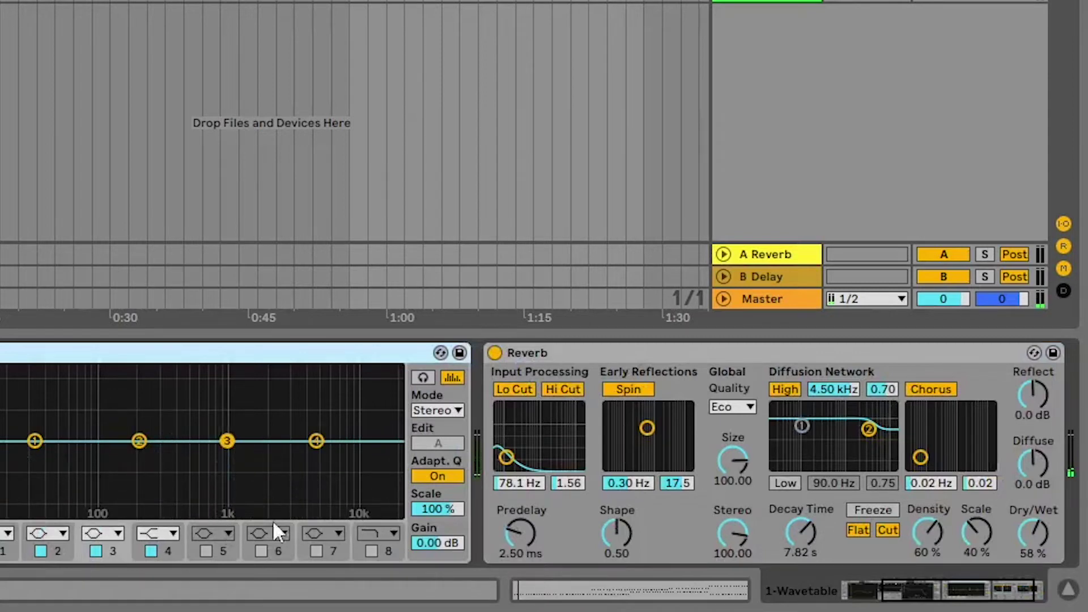
pyautogui.moveTo(506, 457); pyautogui.dragTo(540, 454)
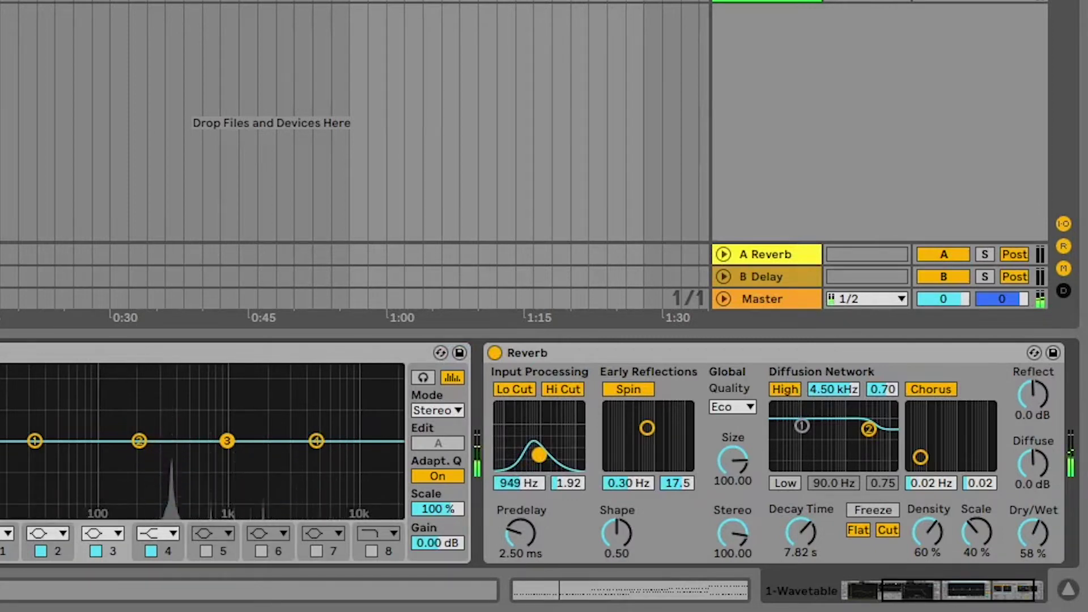
pyautogui.moveTo(539, 455); pyautogui.dragTo(578, 453)
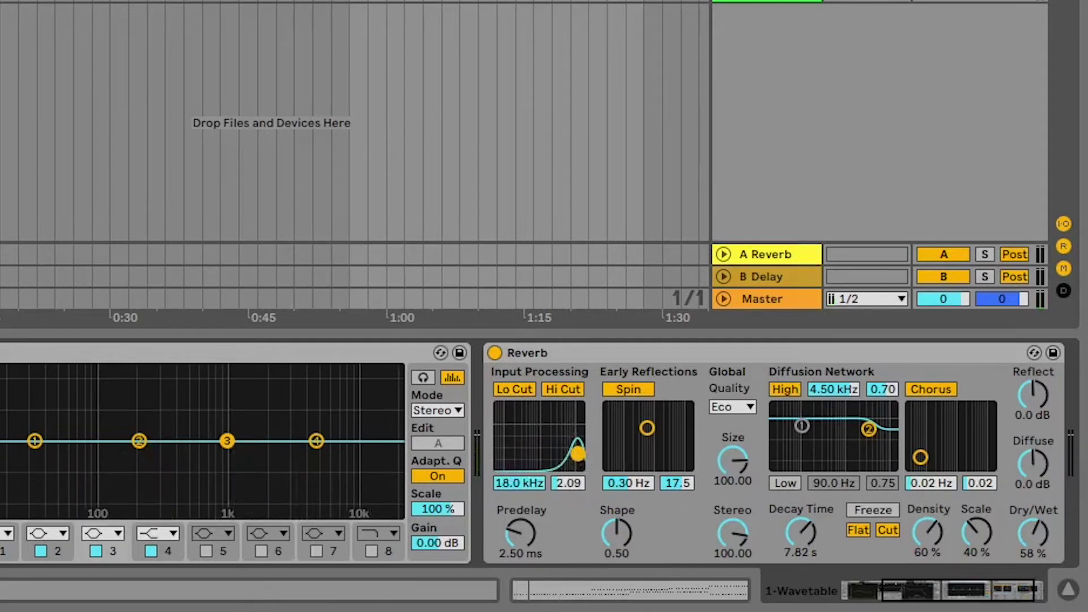
pyautogui.moveTo(577, 453); pyautogui.dragTo(511, 458)
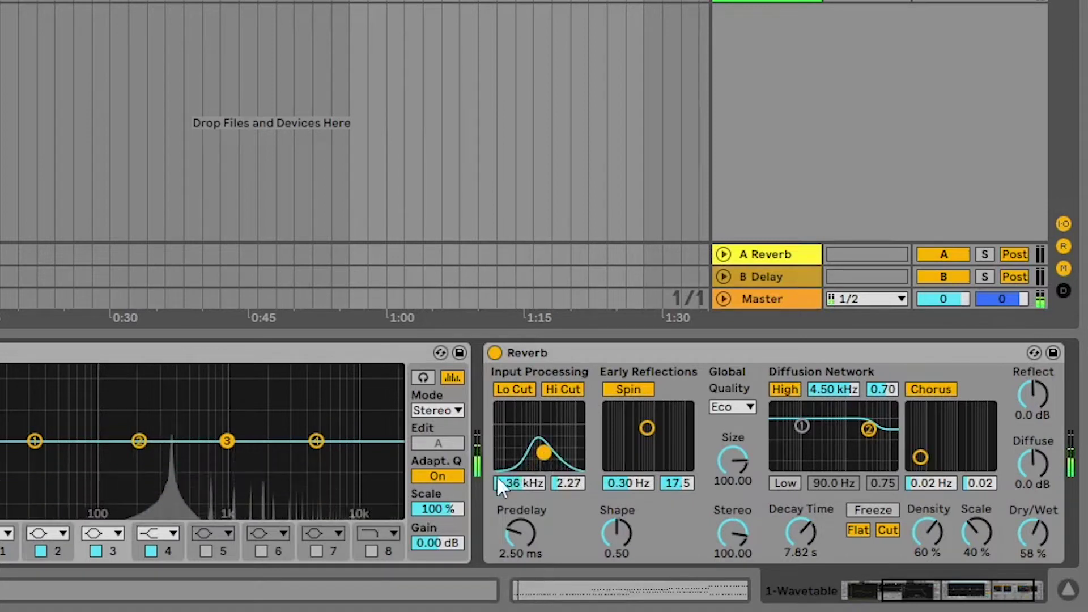
pyautogui.moveTo(542, 453); pyautogui.dragTo(543, 450)
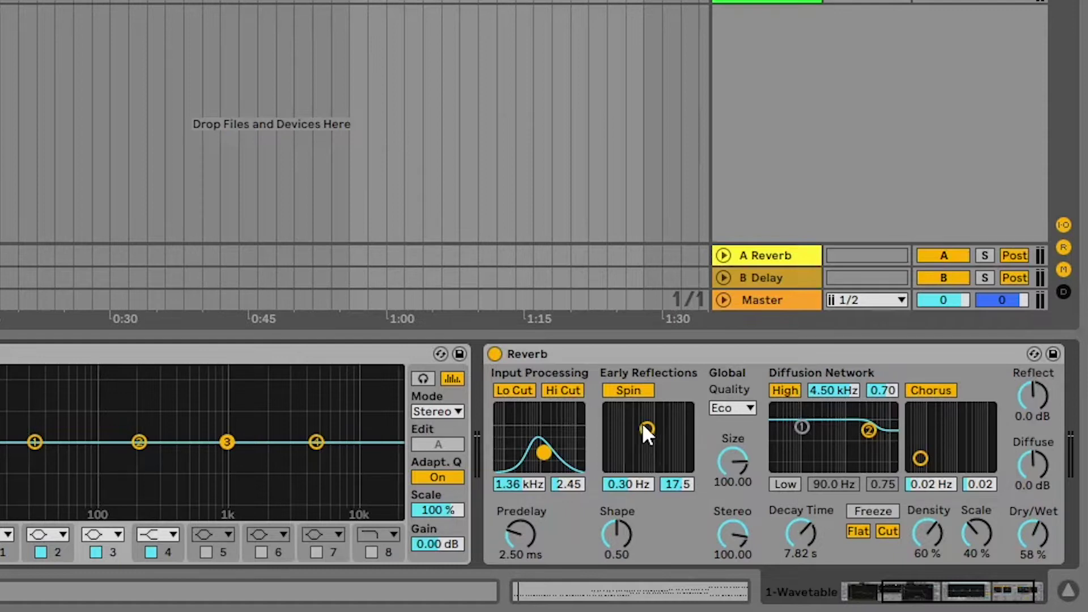
# Adjust the early reflections Spin to a rate of 0.26 Hz and an amount of 22.4.
pyautogui.moveTo(643, 426); pyautogui.dragTo(629, 432)
pyautogui.moveTo(629, 429)
pyautogui.mouseDown()
pyautogui.moveTo(646, 424)
pyautogui.moveTo(635, 420)
pyautogui.mouseUp()
pyautogui.moveTo(634, 423)
pyautogui.mouseDown()
pyautogui.moveTo(641, 437)
pyautogui.moveTo(643, 425)
pyautogui.mouseUp()
# Toggle the early reflections Spin off and on repeatedly, leaving it enabled.
pyautogui.click(624, 390)
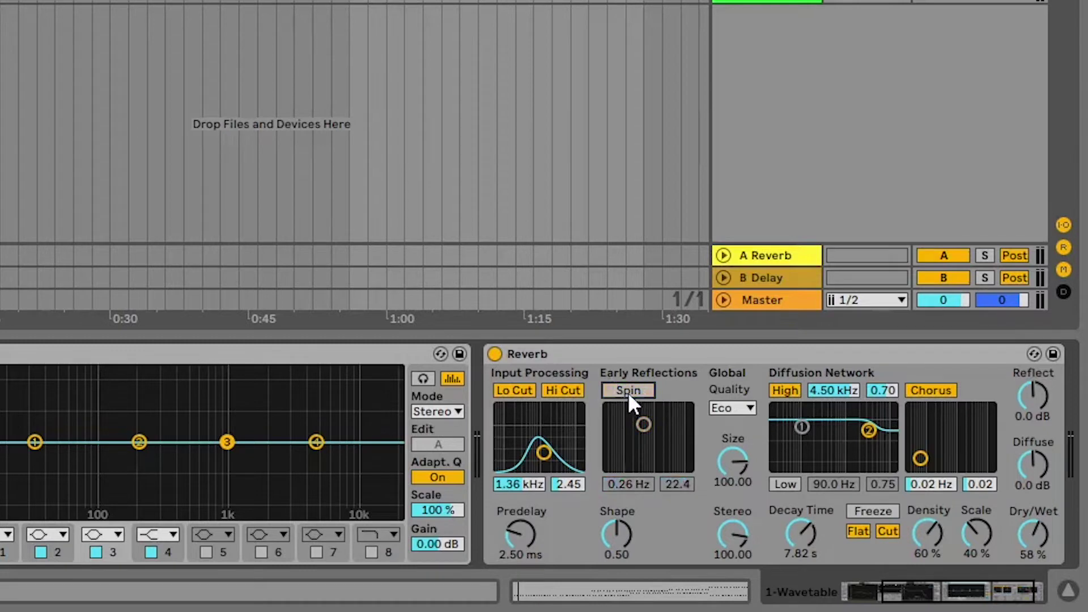
pyautogui.click(628, 392)
pyautogui.click(626, 394)
pyautogui.click(629, 391)
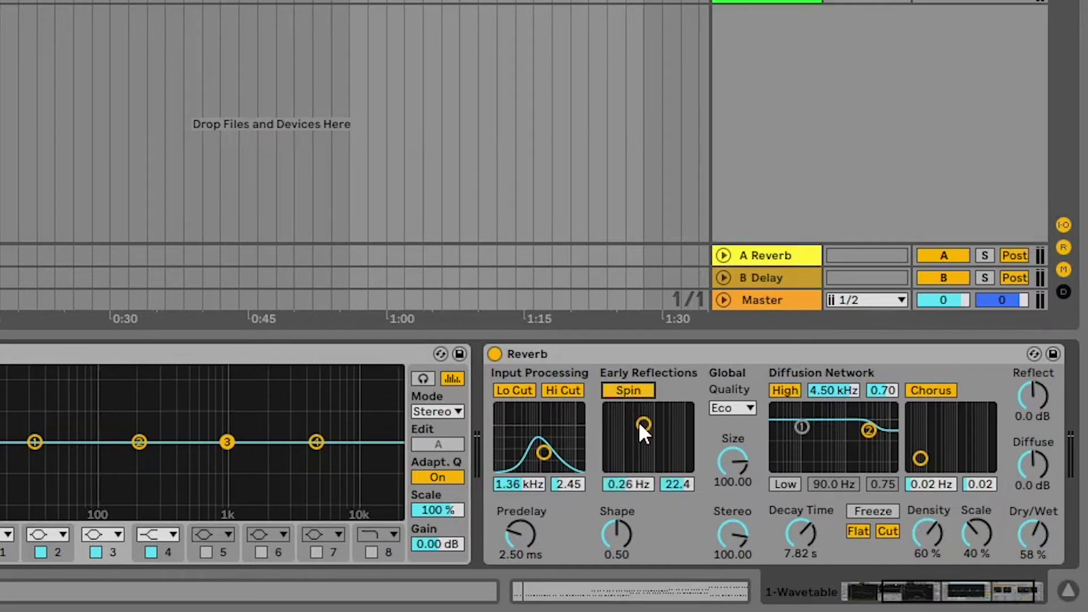
# Play the track with Spin raised to 1.30 Hz and 55.0, and return it to 0.27 Hz and 20.9.
pyautogui.moveTo(640, 425)
pyautogui.mouseDown()
pyautogui.moveTo(682, 413)
pyautogui.moveTo(687, 430)
pyautogui.moveTo(646, 444)
pyautogui.moveTo(621, 431)
pyautogui.moveTo(685, 408)
pyautogui.moveTo(685, 424)
pyautogui.moveTo(661, 430)
pyautogui.mouseUp()
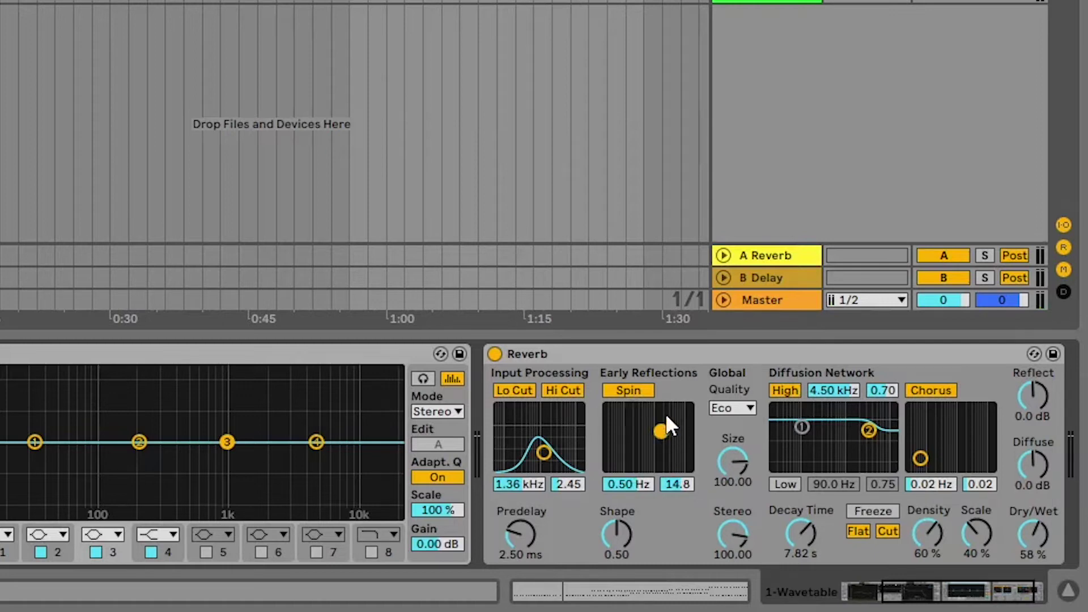
pyautogui.moveTo(666, 417); pyautogui.dragTo(687, 408)
pyautogui.press('space')
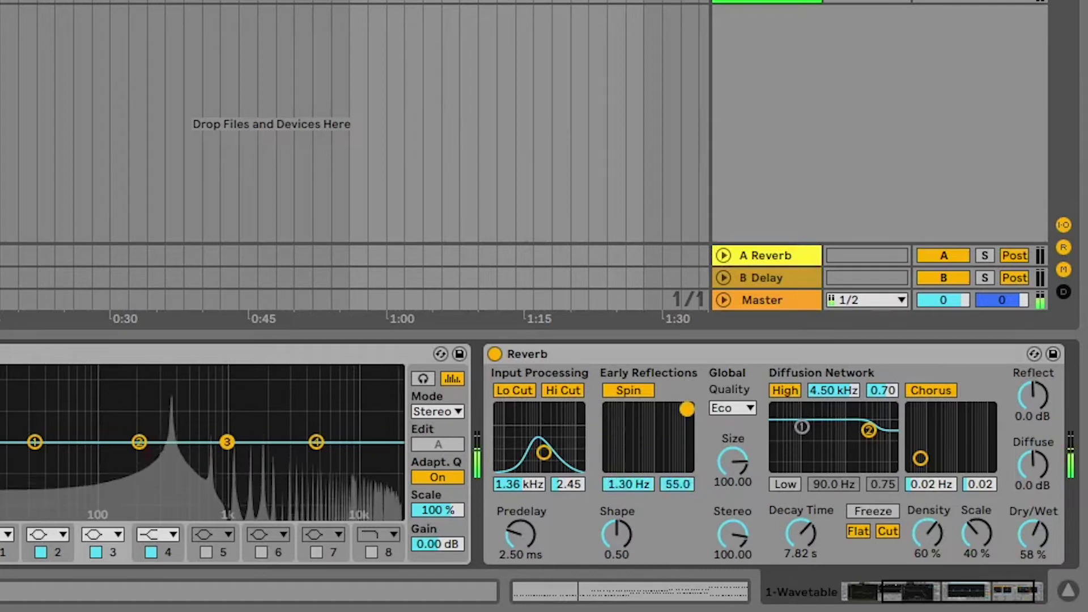
pyautogui.click(644, 425)
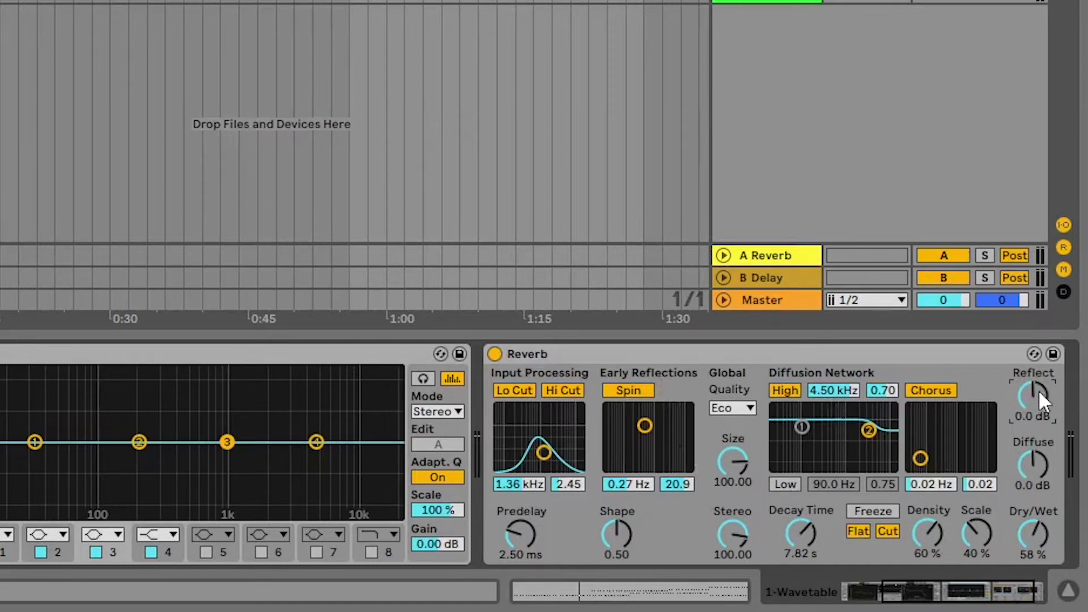
# Lower the reverb's Reflect and Diffuse levels to -30 dB each.
pyautogui.moveTo(1040, 391); pyautogui.dragTo(1039, 453)
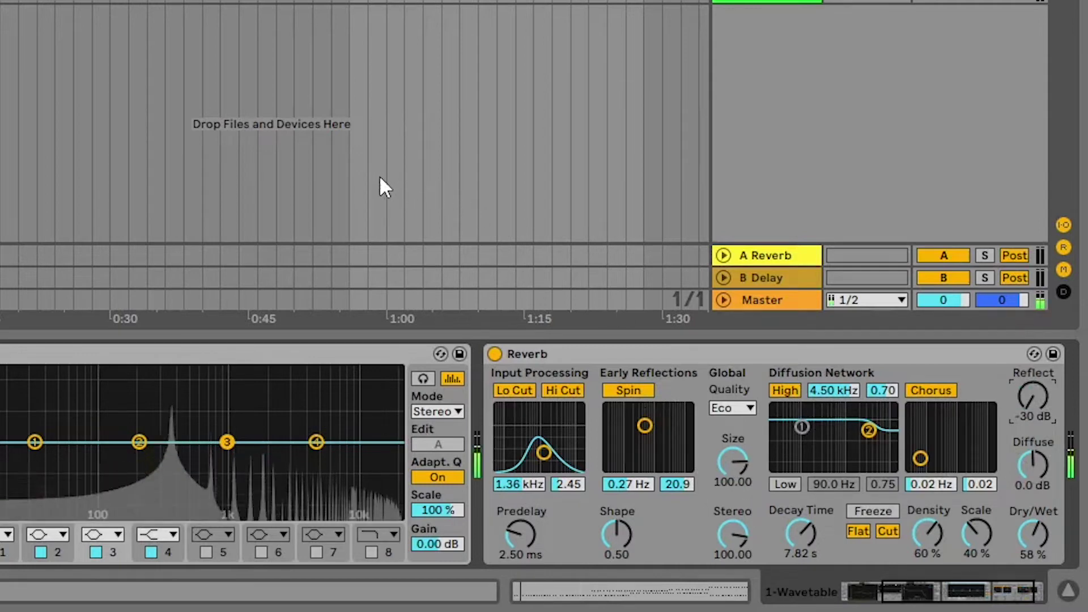
pyautogui.moveTo(1024, 461); pyautogui.dragTo(1024, 499)
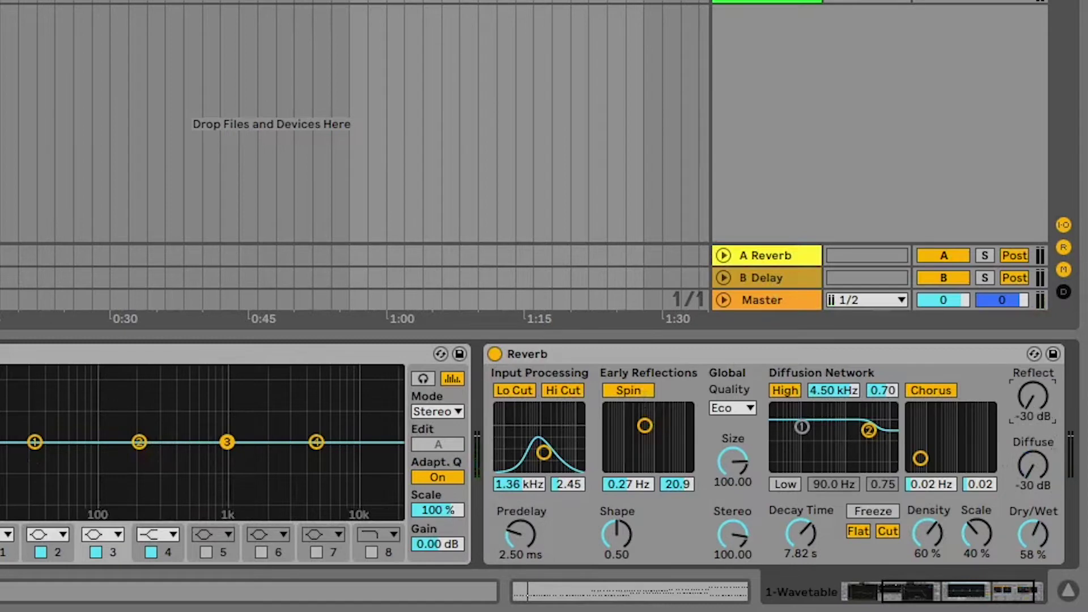
# Isolate the early reflections by raising Reflect to 0.2 dB, and set Spin to 1.30 Hz and 55.0.
pyautogui.moveTo(1026, 400); pyautogui.dragTo(1027, 351)
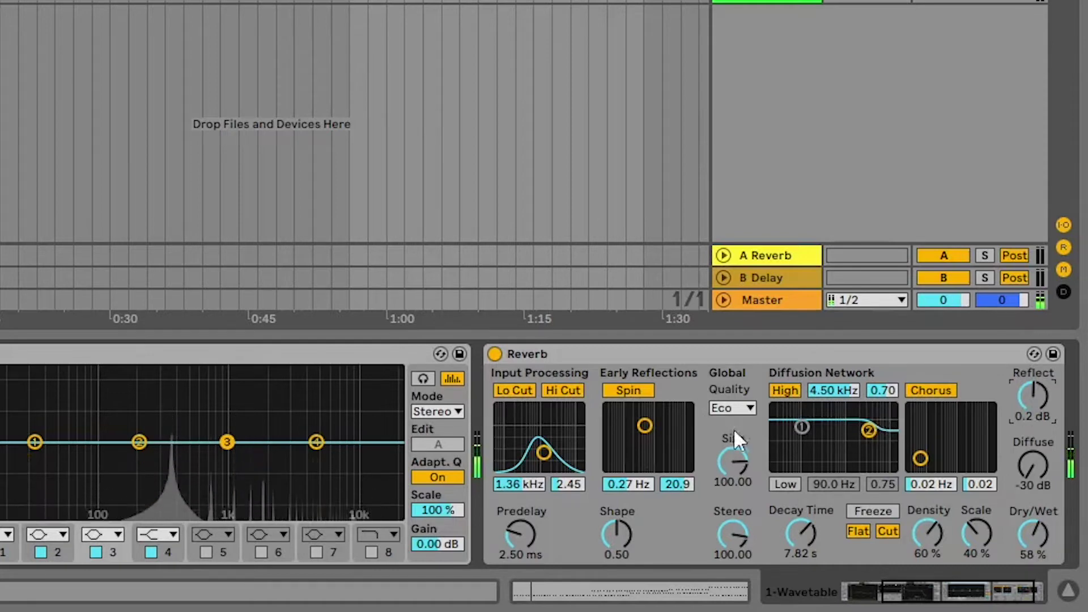
pyautogui.moveTo(646, 426); pyautogui.dragTo(687, 409)
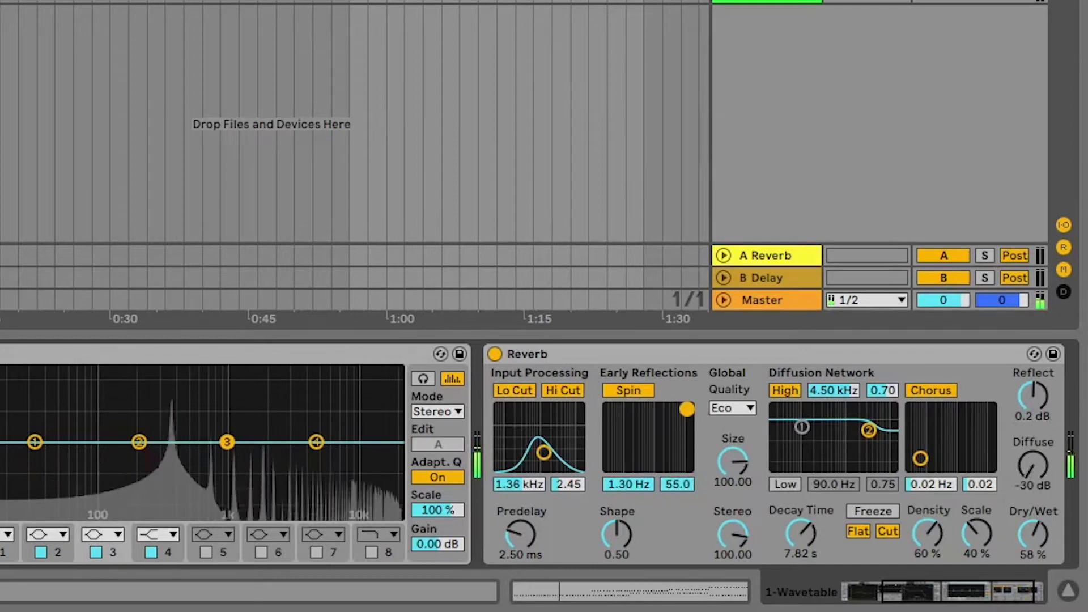
pyautogui.moveTo(687, 409)
pyautogui.mouseDown()
pyautogui.moveTo(622, 416)
pyautogui.moveTo(687, 409)
pyautogui.mouseUp()
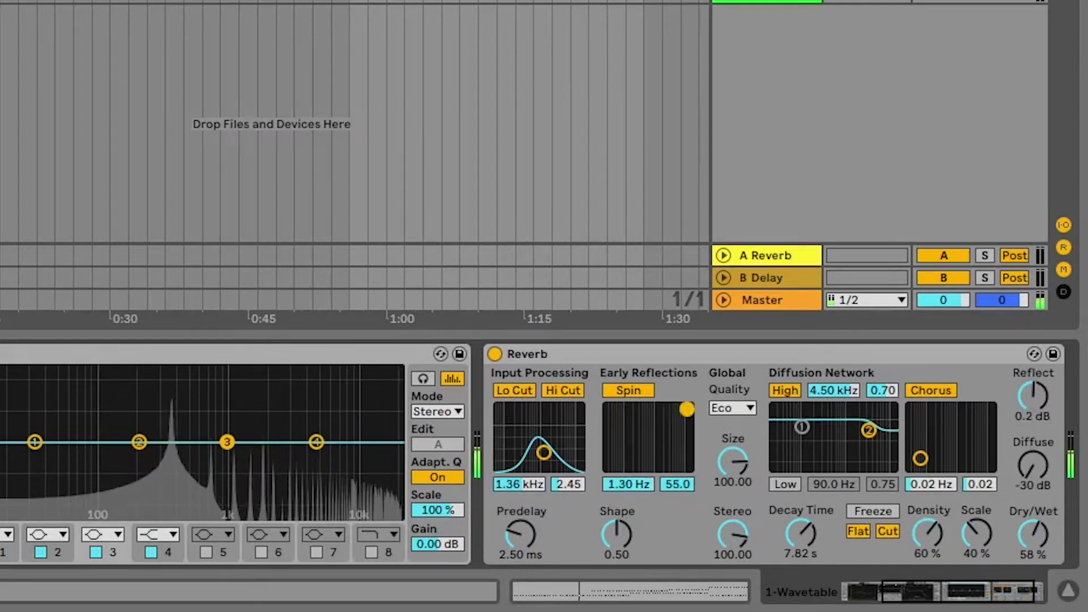
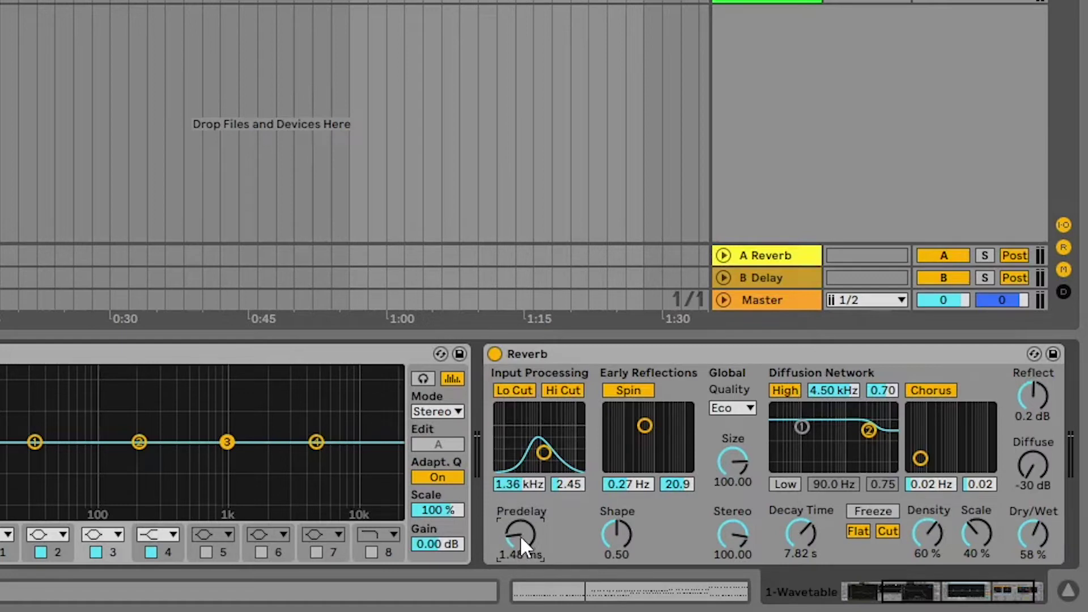
# Set the predelay to 250 ms and both the Reflect and Diffuse levels to 0.4 dB.
pyautogui.moveTo(520, 537); pyautogui.dragTo(519, 509)
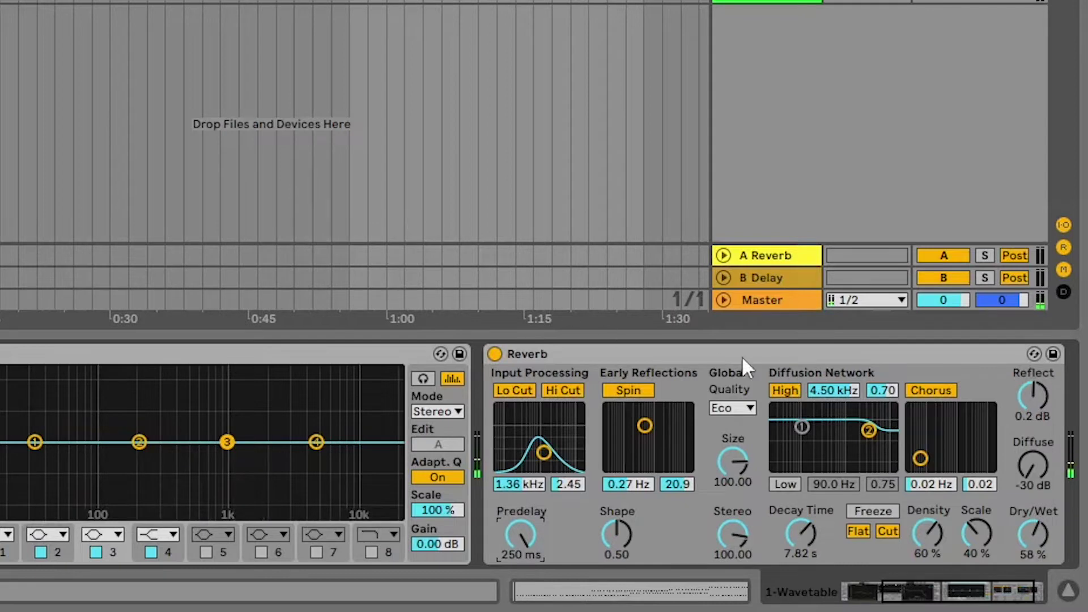
pyautogui.moveTo(1033, 396); pyautogui.dragTo(1034, 390)
pyautogui.moveTo(1032, 465)
pyautogui.mouseDown()
pyautogui.moveTo(1032, 434)
pyautogui.moveTo(1028, 460)
pyautogui.mouseUp()
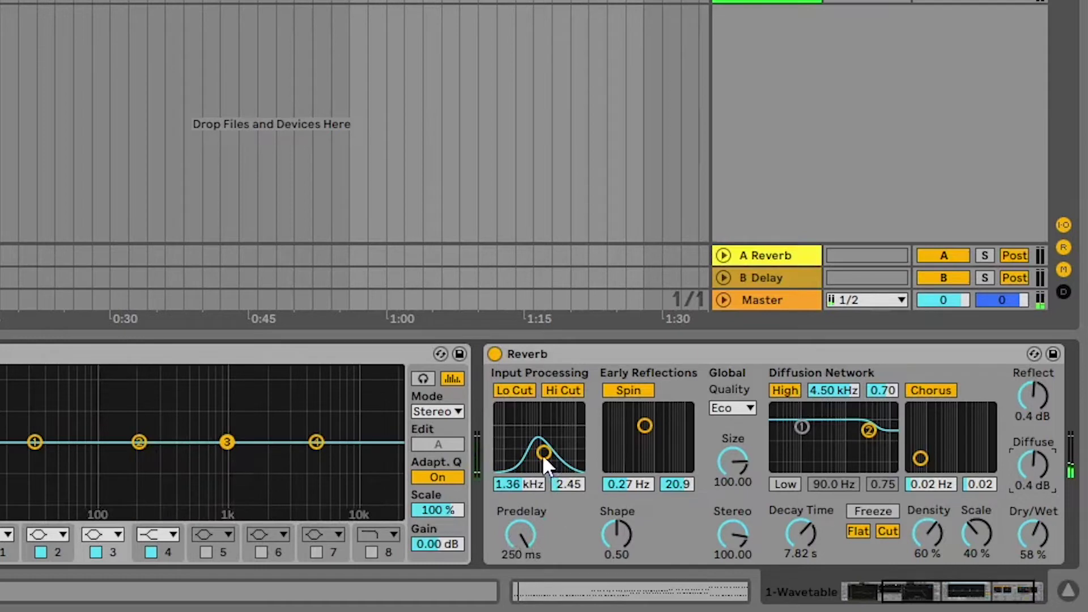
# Try a predelay of 0.50 ms and undo the change.
pyautogui.moveTo(500, 513); pyautogui.dragTo(499, 561)
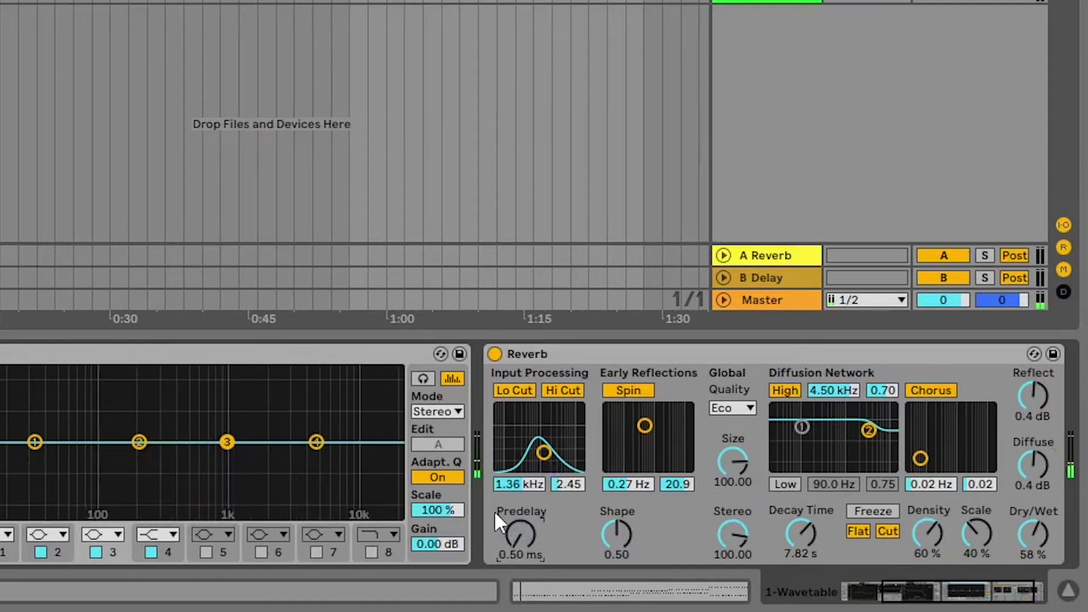
pyautogui.hotkey('ctrl', 'z')
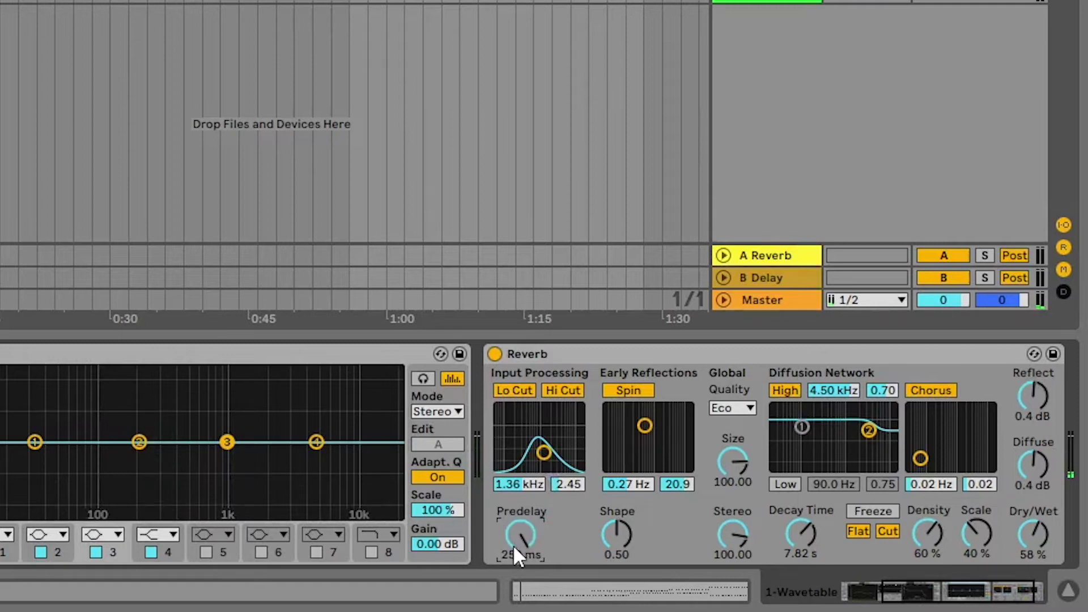
# Set the reverb's input filter to 664 Hz with a width of 2.62, and audition the predelay, returning it to 250 ms.
pyautogui.moveTo(544, 453)
pyautogui.mouseDown()
pyautogui.moveTo(525, 452)
pyautogui.moveTo(534, 452)
pyautogui.mouseUp()
pyautogui.moveTo(512, 529)
pyautogui.mouseDown()
pyautogui.moveTo(511, 569)
pyautogui.moveTo(512, 527)
pyautogui.mouseUp()
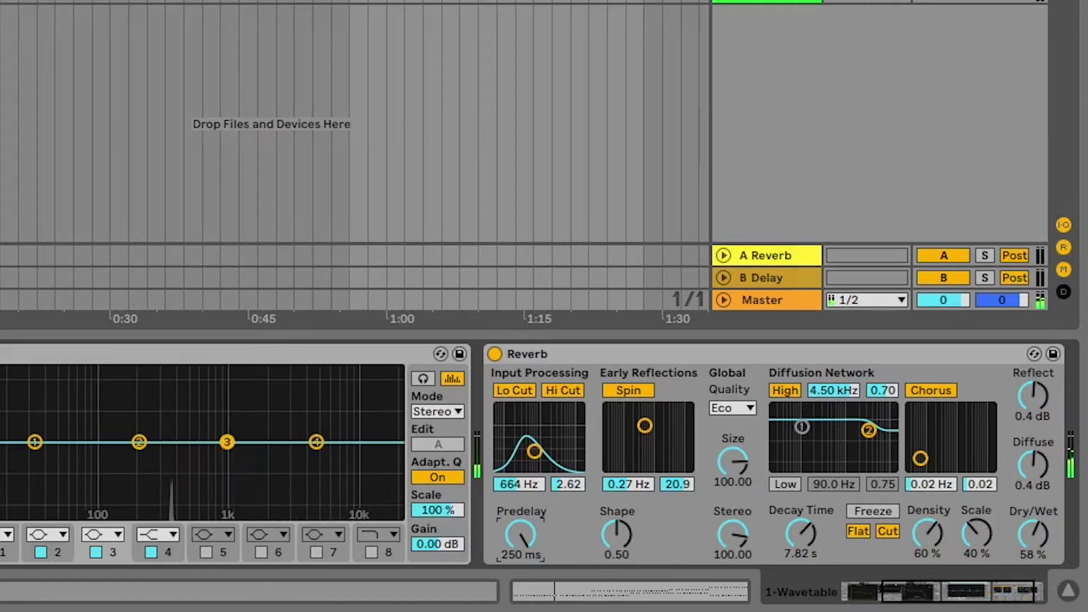
pyautogui.click(256, 111)
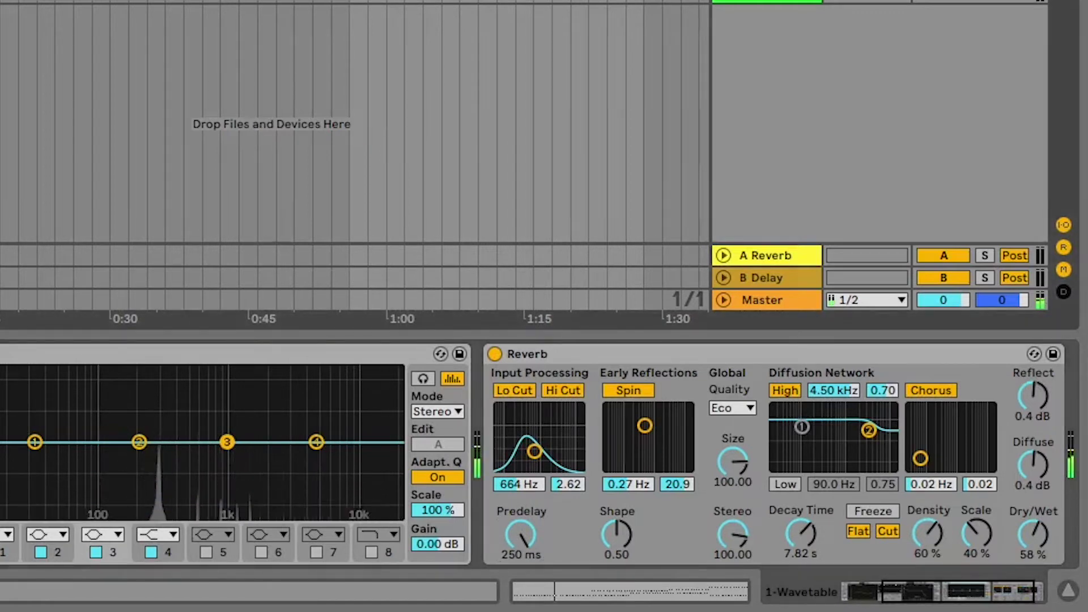
pyautogui.moveTo(520, 534); pyautogui.dragTo(520, 589)
pyautogui.moveTo(520, 534); pyautogui.dragTo(521, 481)
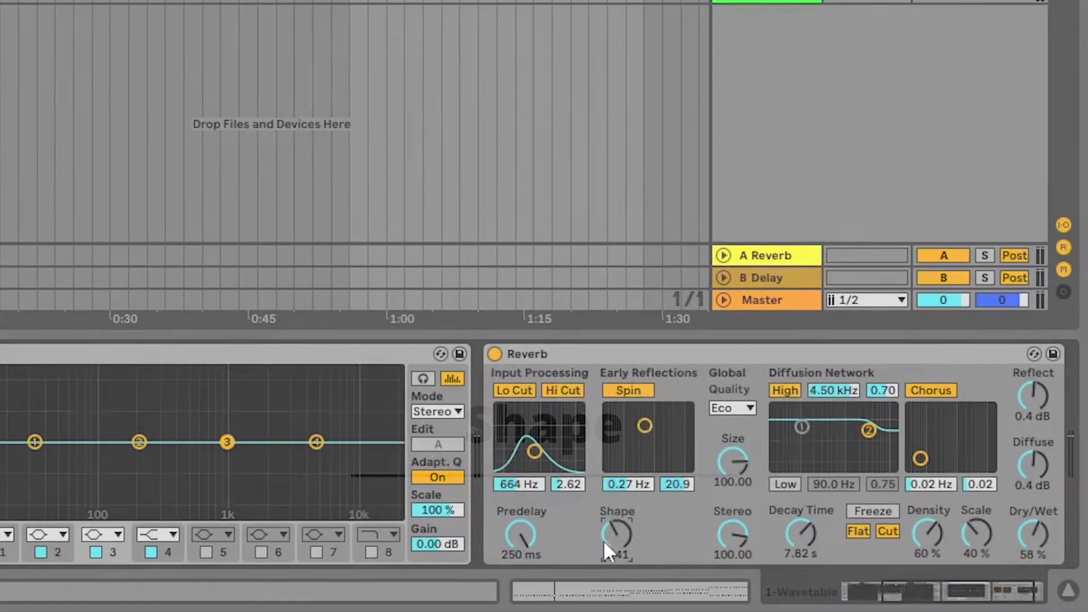
# Set the early reflections' Shape to 0.48 and switch off the diffusion network's Chorus and High filter.
pyautogui.moveTo(603, 540); pyautogui.dragTo(603, 573)
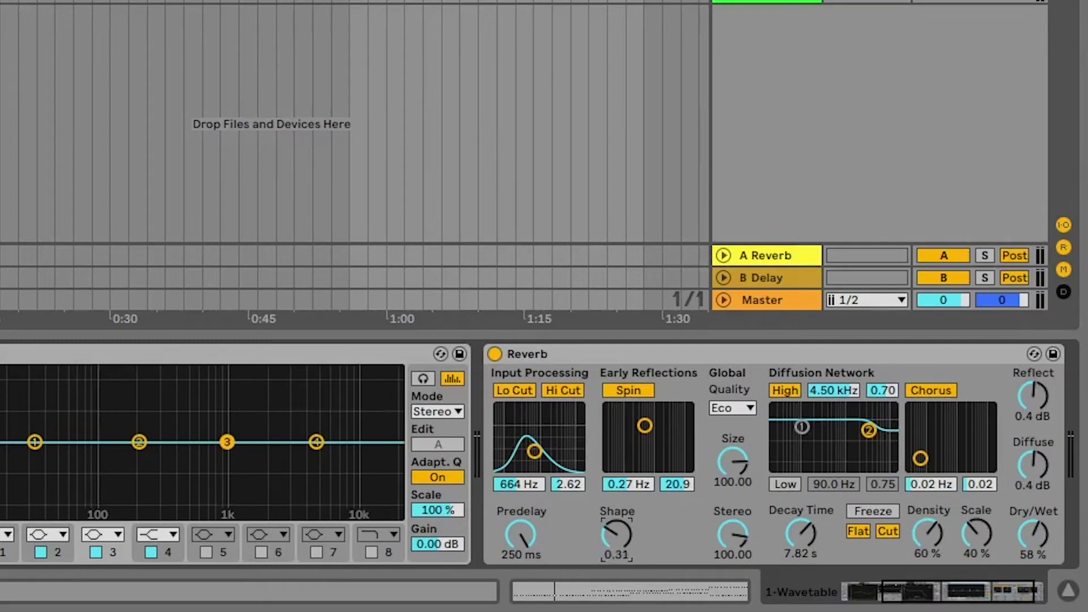
pyautogui.moveTo(602, 573); pyautogui.dragTo(603, 547)
pyautogui.click(936, 389)
pyautogui.click(779, 390)
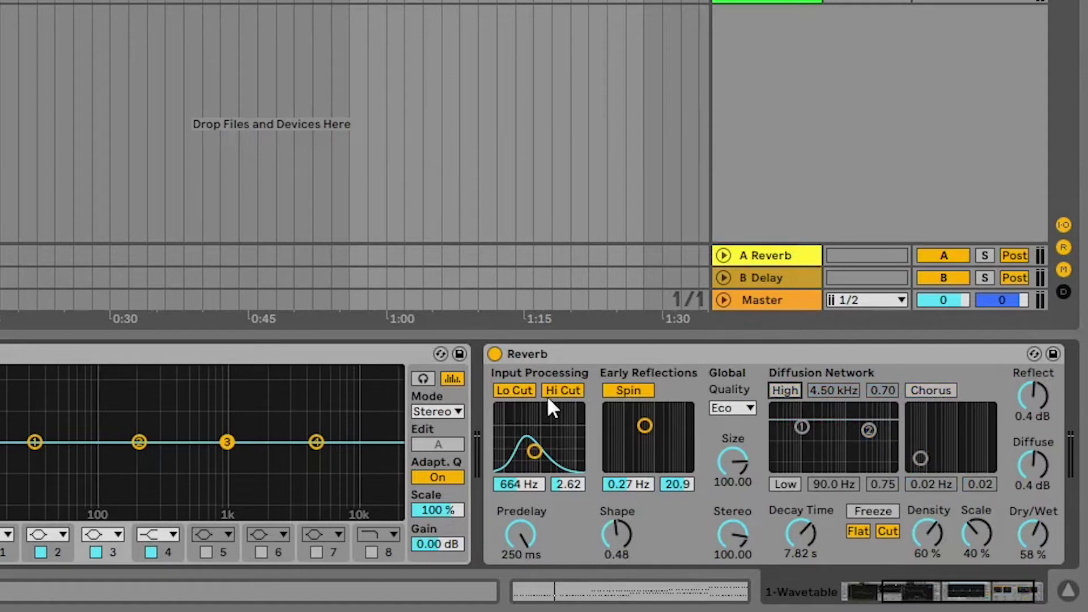
# Play the track with the Shape lowered to 0.00, and set the Shape to 0.50.
pyautogui.press('space')
pyautogui.moveTo(615, 534); pyautogui.dragTo(616, 510)
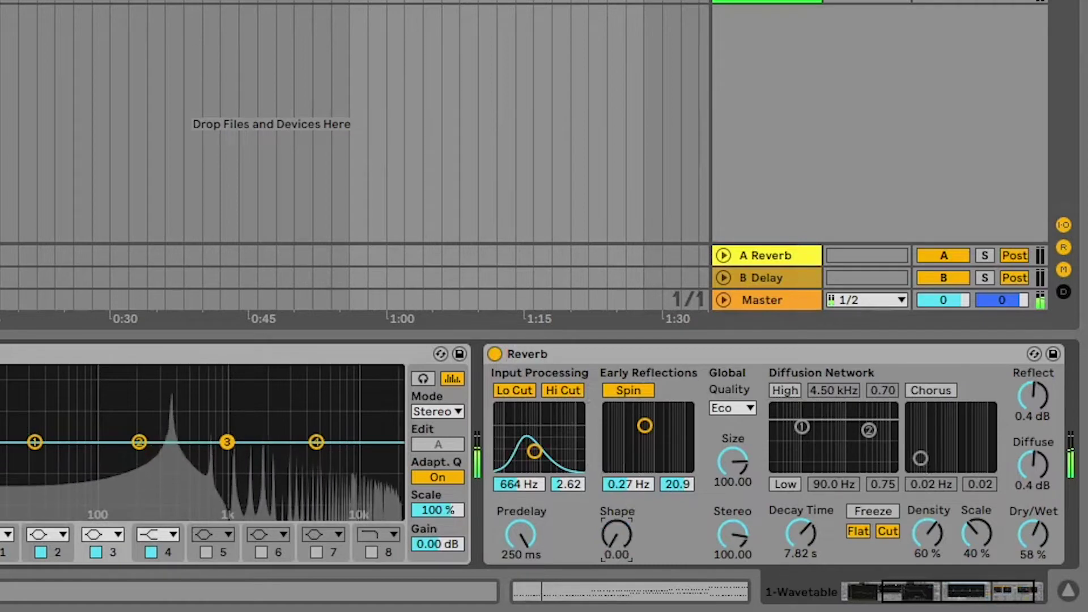
pyautogui.moveTo(616, 534); pyautogui.dragTo(616, 578)
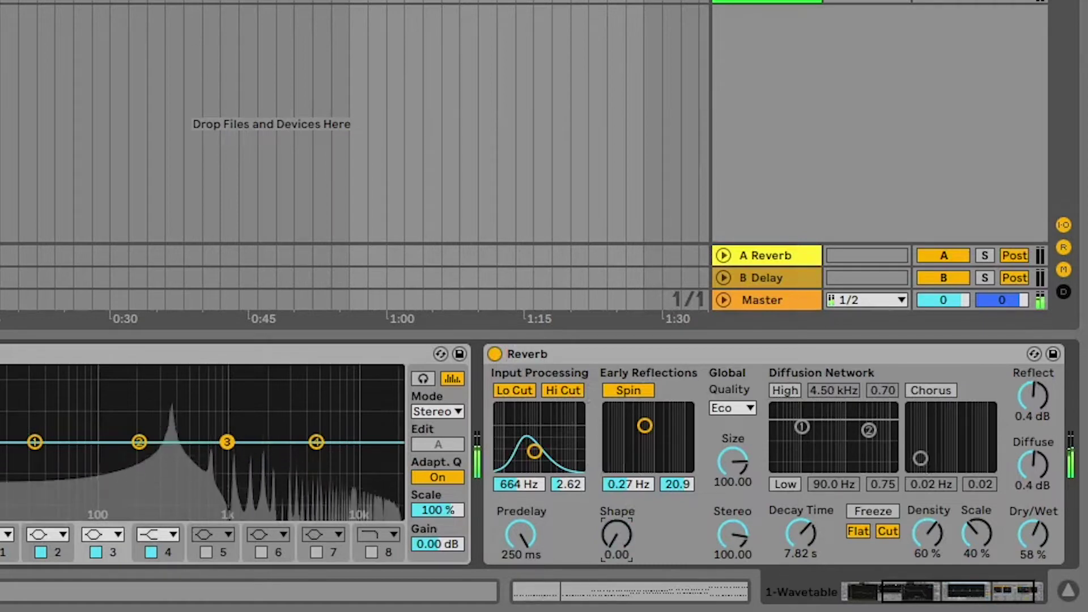
pyautogui.moveTo(616, 534)
pyautogui.mouseDown()
pyautogui.moveTo(616, 498)
pyautogui.moveTo(618, 548)
pyautogui.mouseUp()
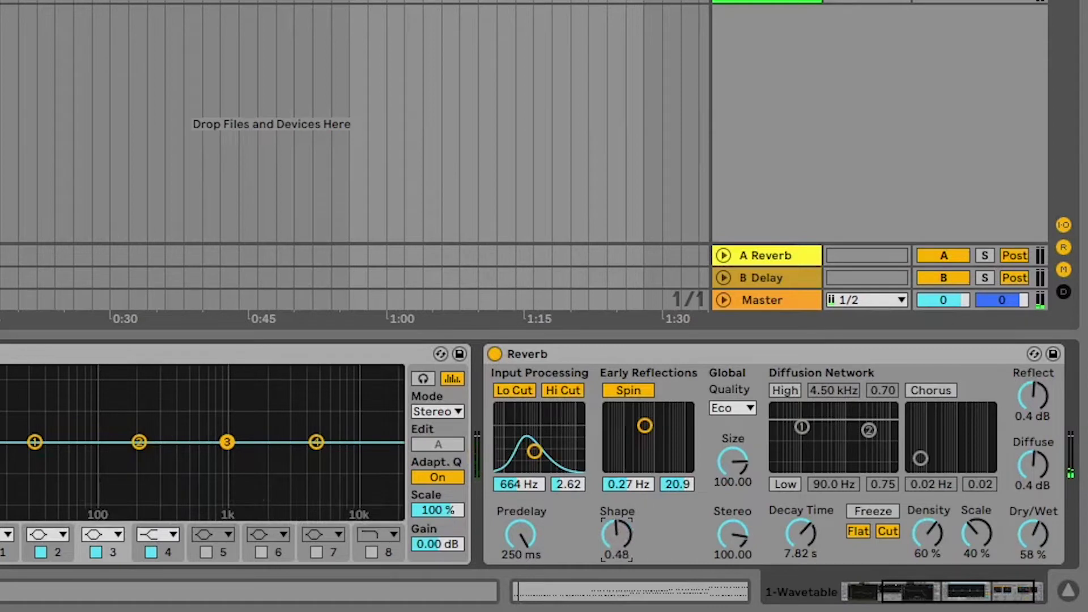
pyautogui.moveTo(617, 548); pyautogui.dragTo(618, 546)
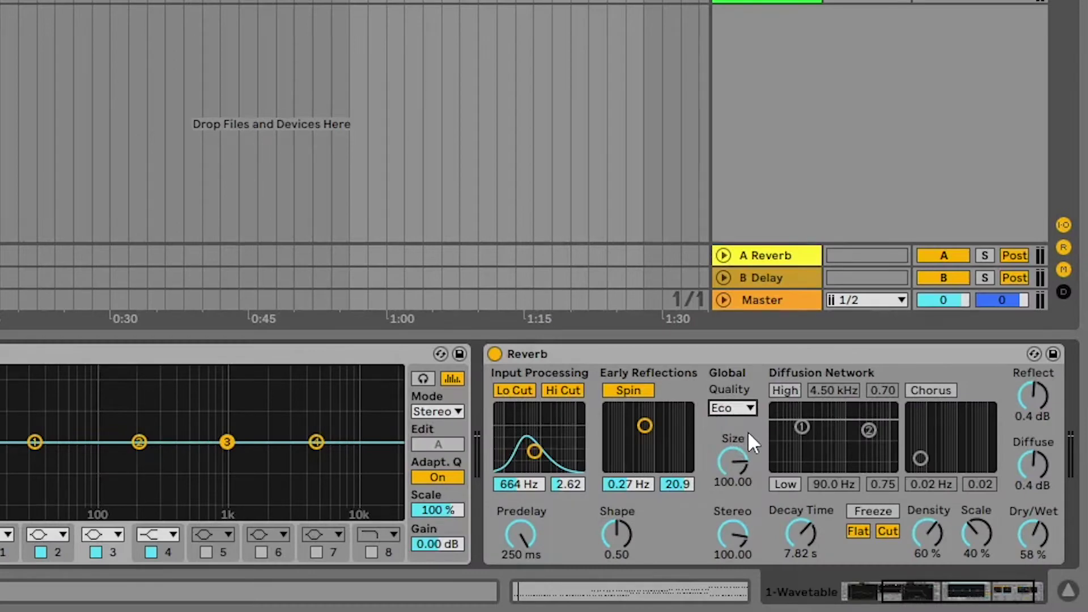
# Compare the reverb's High and Eco quality settings during playback, ending on Eco.
pyautogui.click(731, 408)
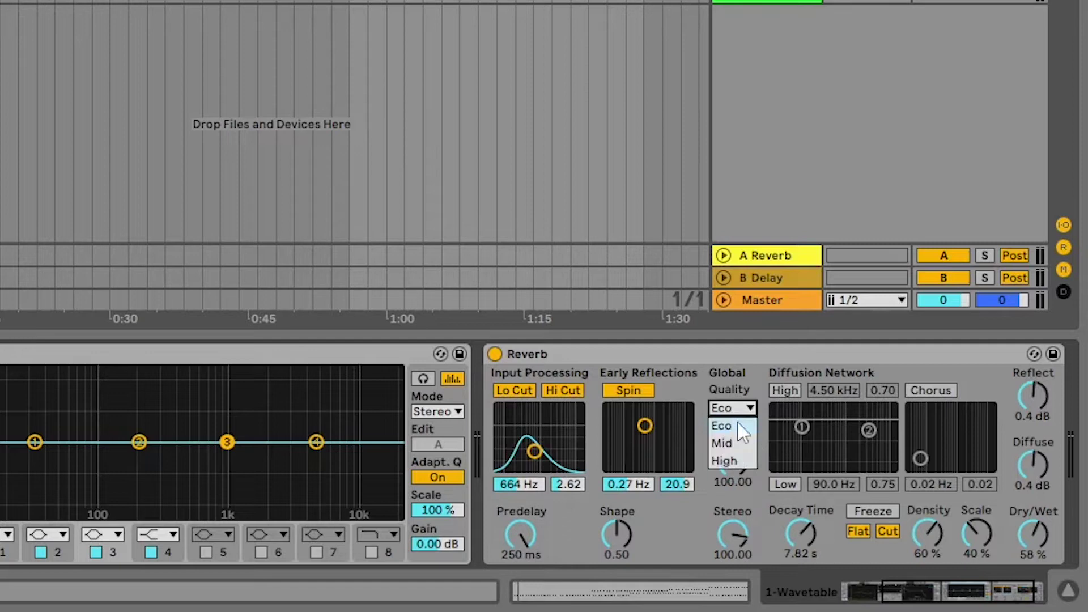
pyautogui.click(734, 449)
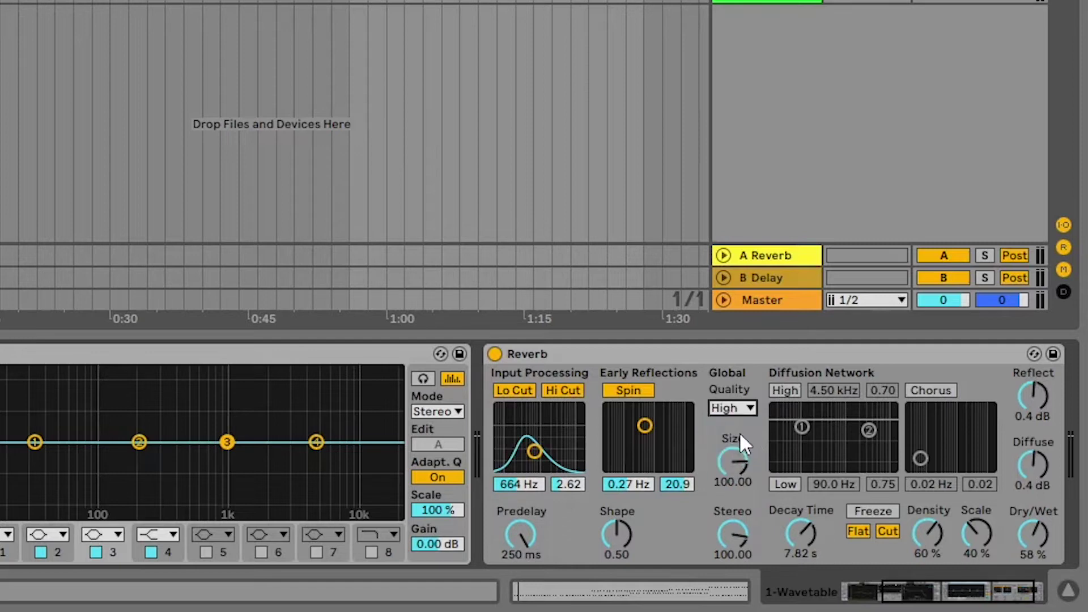
pyautogui.click(739, 407)
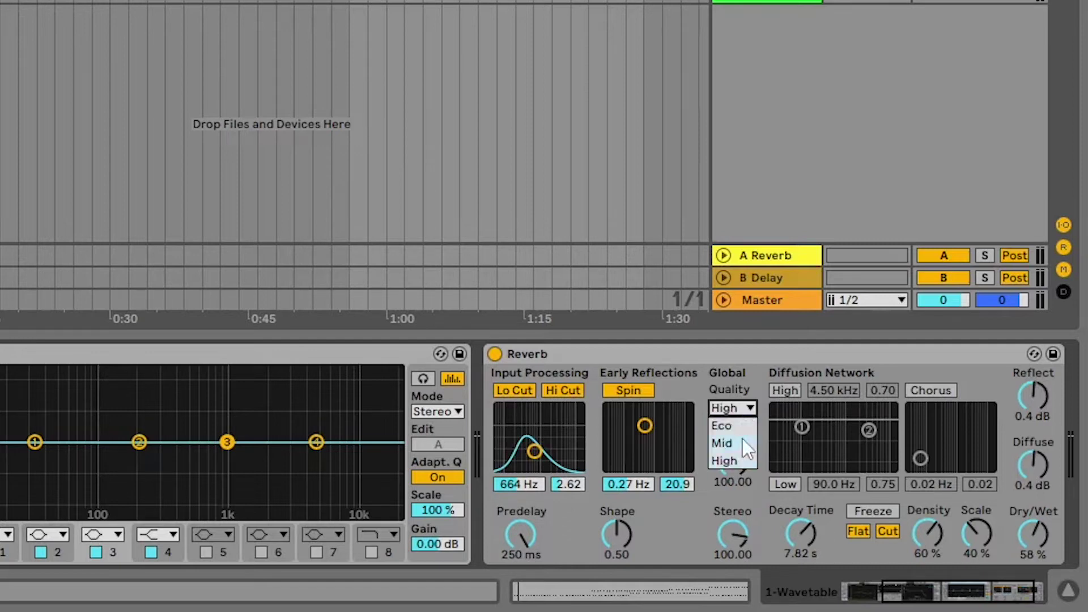
pyautogui.click(733, 429)
pyautogui.click(733, 409)
pyautogui.click(731, 431)
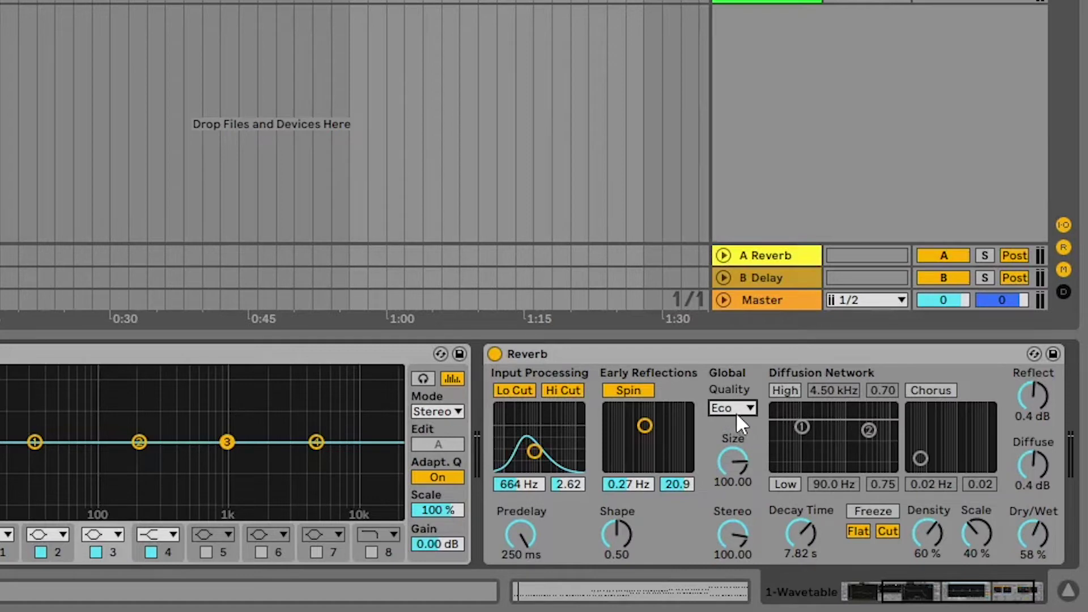
pyautogui.click(730, 409)
pyautogui.click(731, 456)
pyautogui.click(732, 407)
pyautogui.click(736, 453)
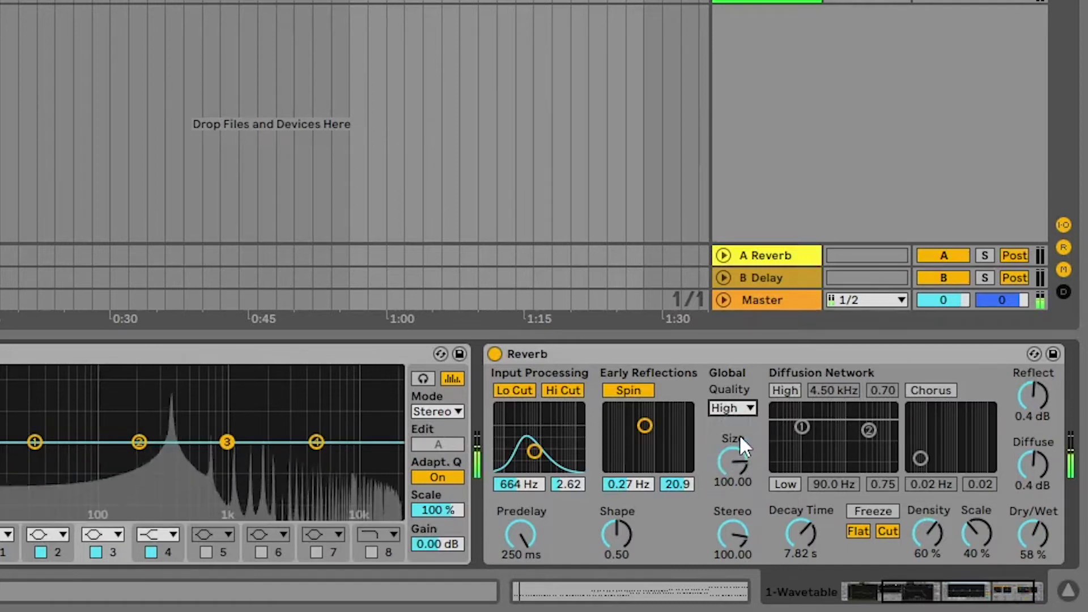
pyautogui.click(737, 411)
pyautogui.click(724, 429)
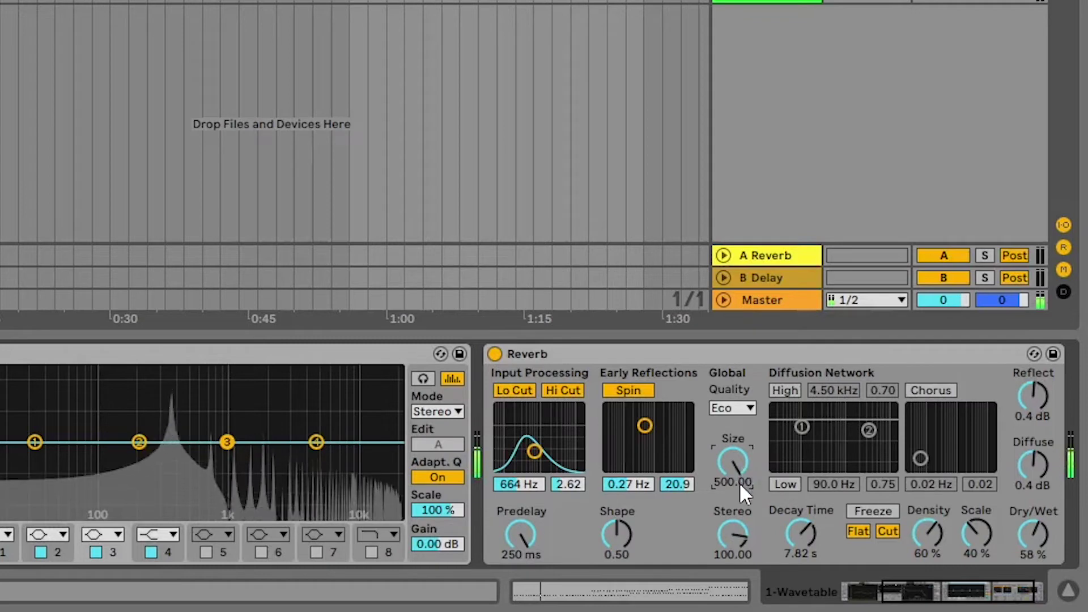
# Re-enable the diffusion network's High filter and Chorus, and set the Decay Time to 22.2 s and the Size to 114.91.
pyautogui.click(785, 391)
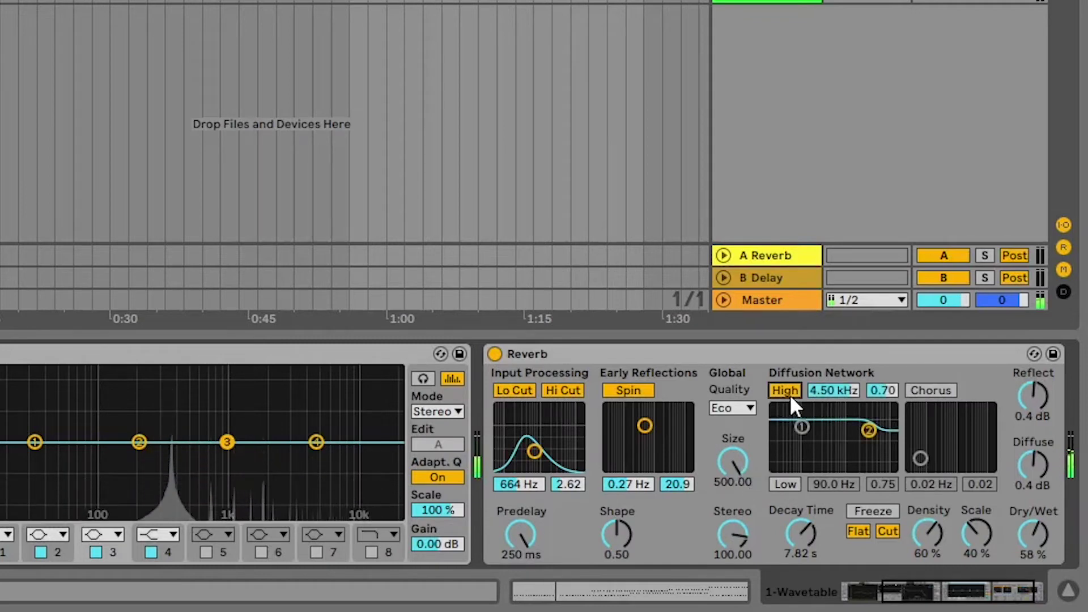
pyautogui.click(923, 391)
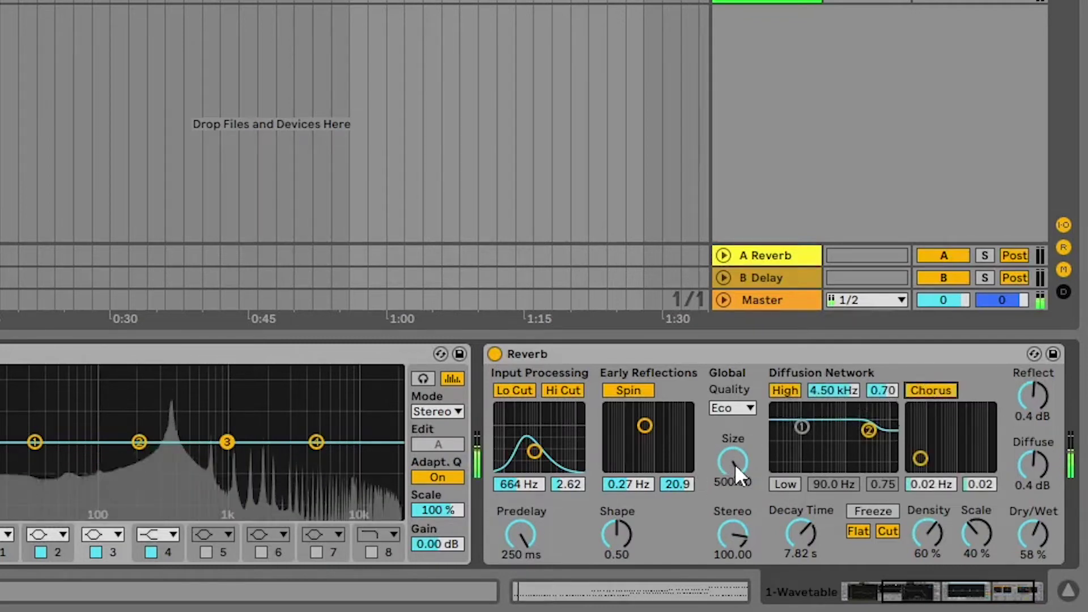
pyautogui.moveTo(736, 461); pyautogui.dragTo(735, 493)
pyautogui.moveTo(800, 533); pyautogui.dragTo(801, 487)
pyautogui.moveTo(733, 462); pyautogui.dragTo(733, 403)
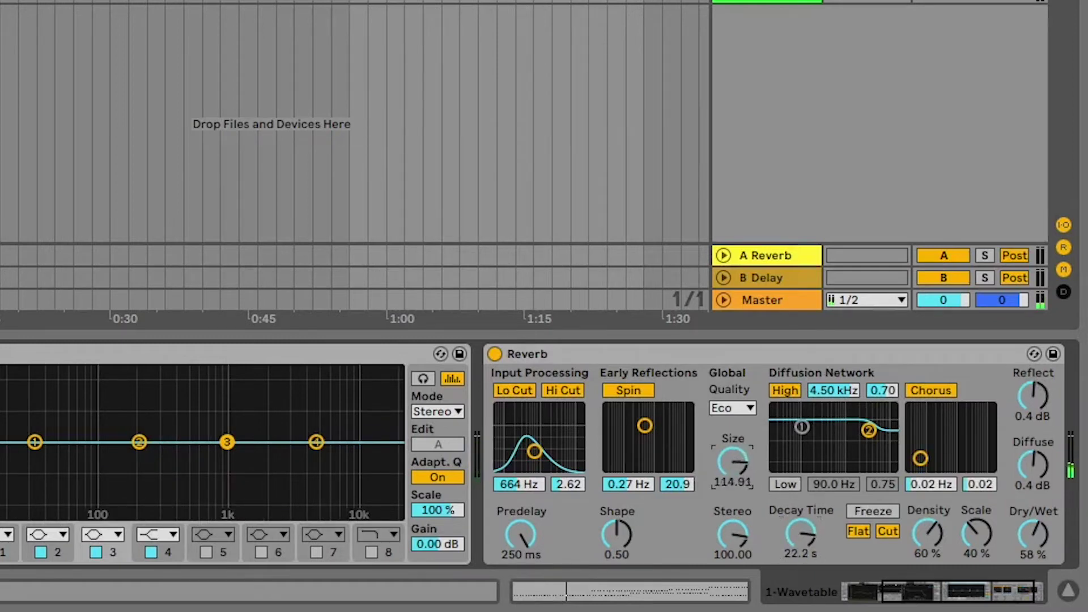
pyautogui.press('space')
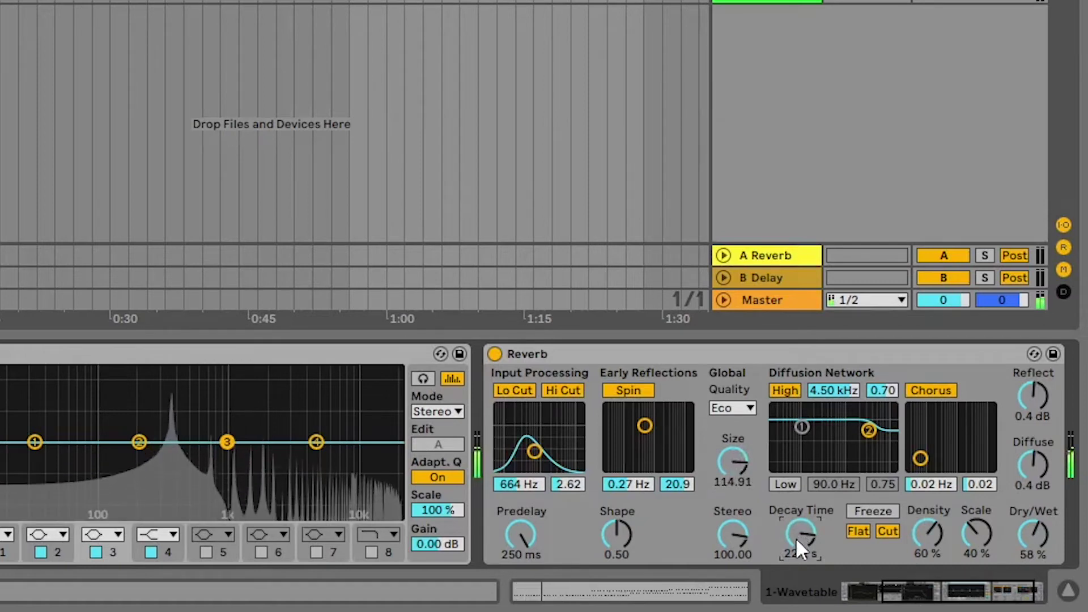
# Set Dry/Wet to 68 % and audition Stereo at 0.00 and 120.00, settling on 85.71.
pyautogui.moveTo(1030, 532); pyautogui.dragTo(1026, 524)
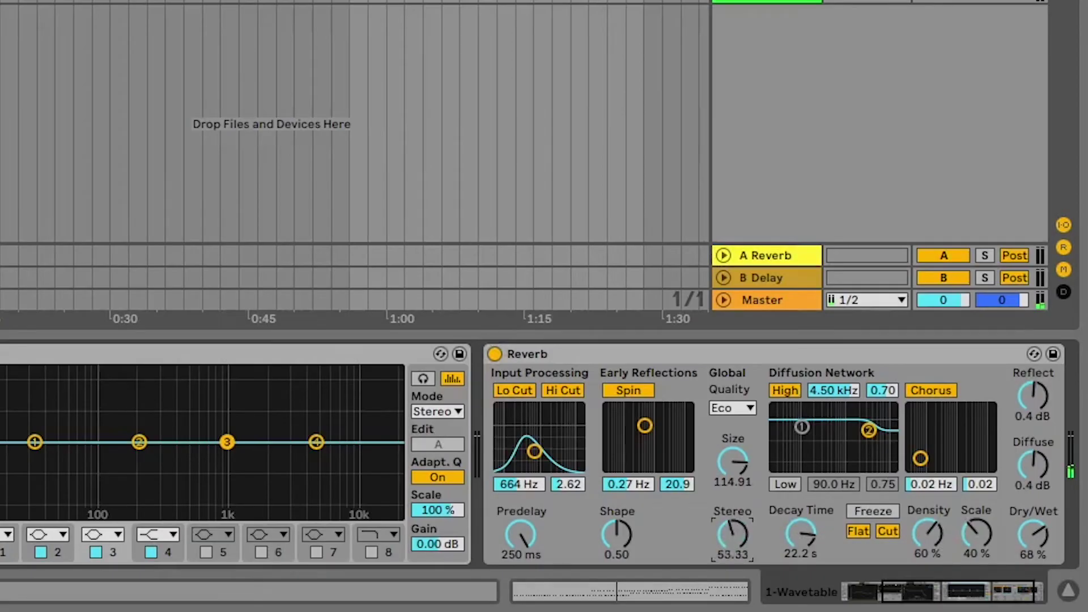
pyautogui.moveTo(733, 534); pyautogui.dragTo(733, 566)
pyautogui.press('space')
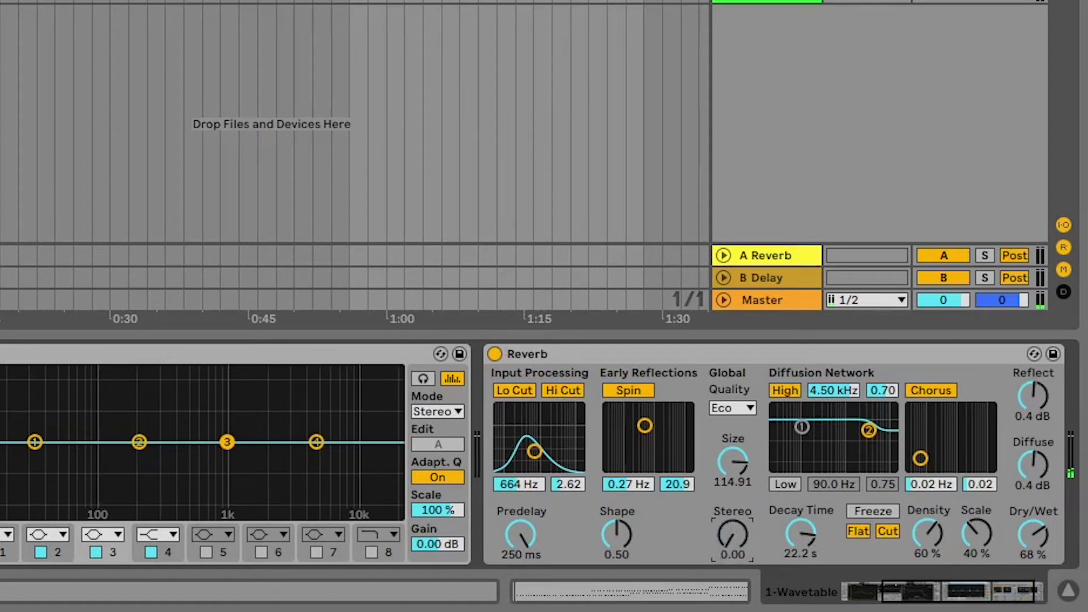
pyautogui.moveTo(732, 534); pyautogui.dragTo(732, 476)
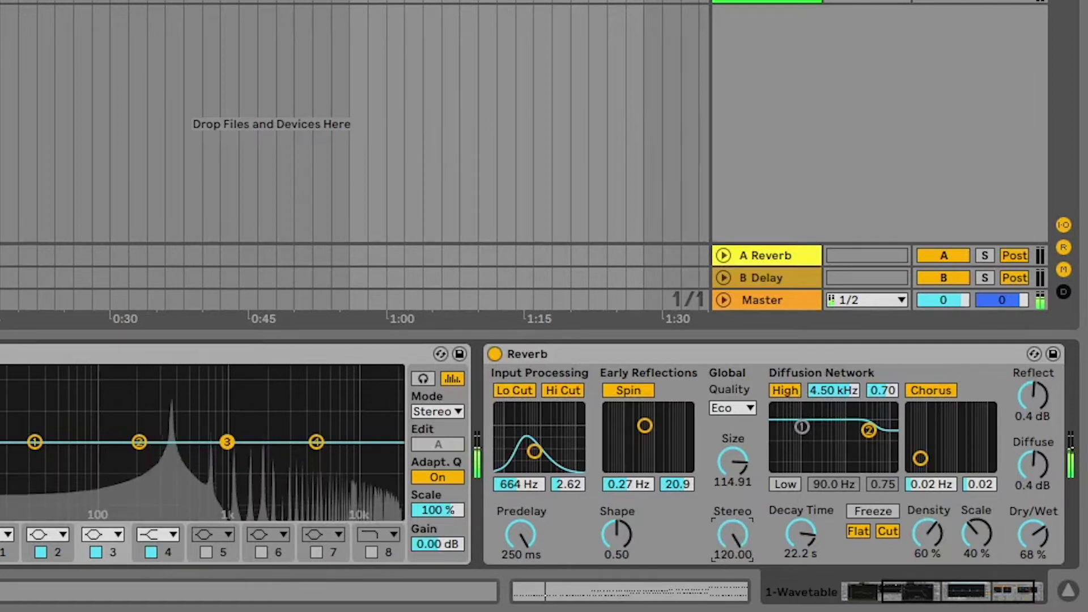
pyautogui.moveTo(734, 534); pyautogui.dragTo(734, 563)
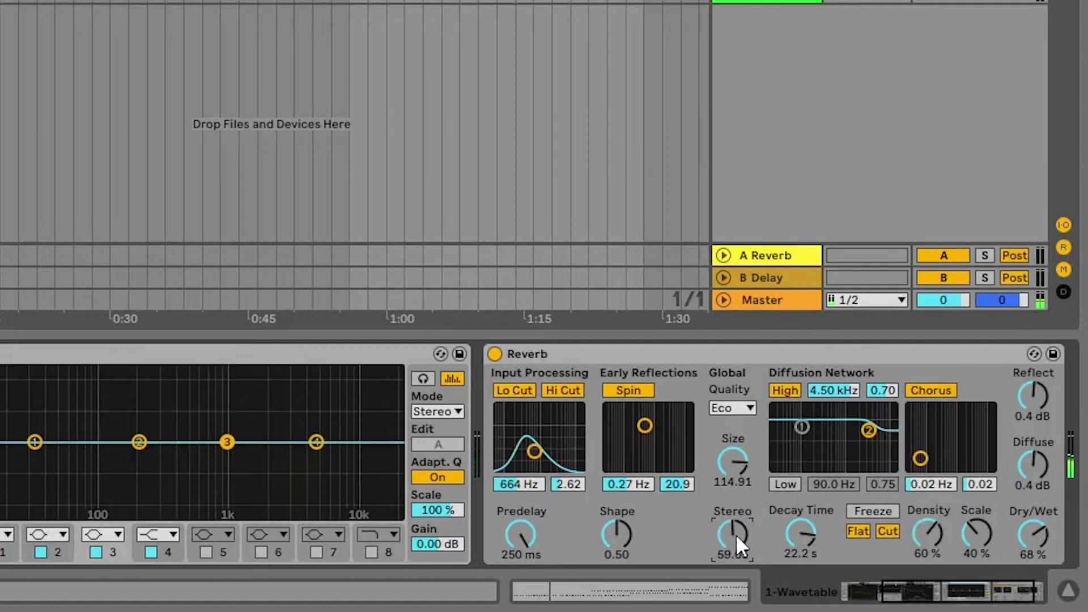
pyautogui.moveTo(932, 601)
pyautogui.mouseDown()
pyautogui.moveTo(850, 593)
pyautogui.moveTo(918, 589)
pyautogui.mouseUp()
pyautogui.moveTo(845, 544); pyautogui.dragTo(846, 527)
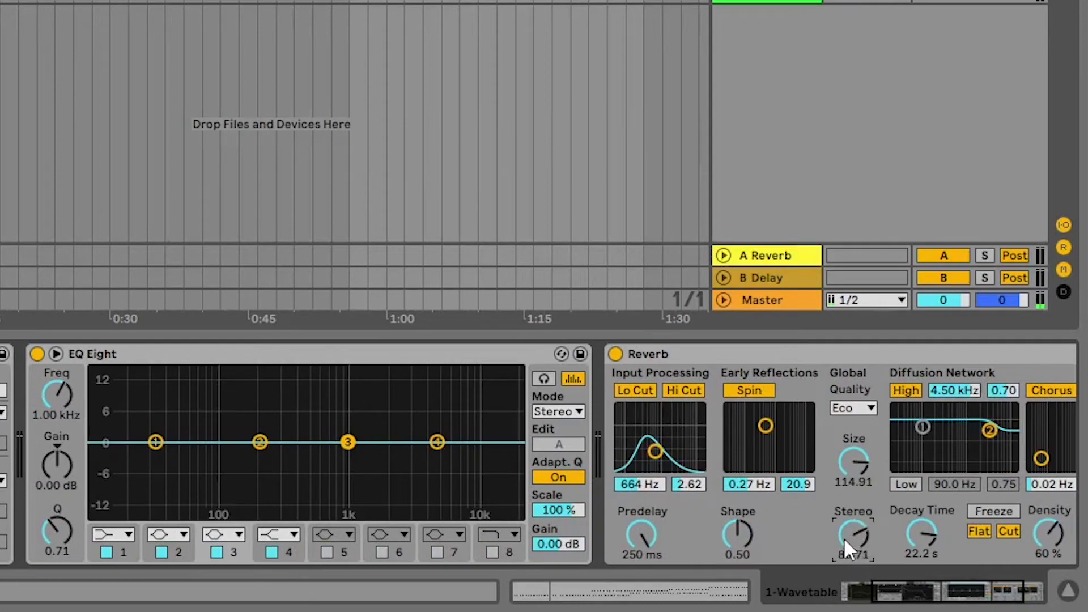
# Audition the reverb's Decay Time at 3.46 s and 7.15 s, and set it to 30.4 s.
pyautogui.moveTo(933, 584); pyautogui.dragTo(962, 594)
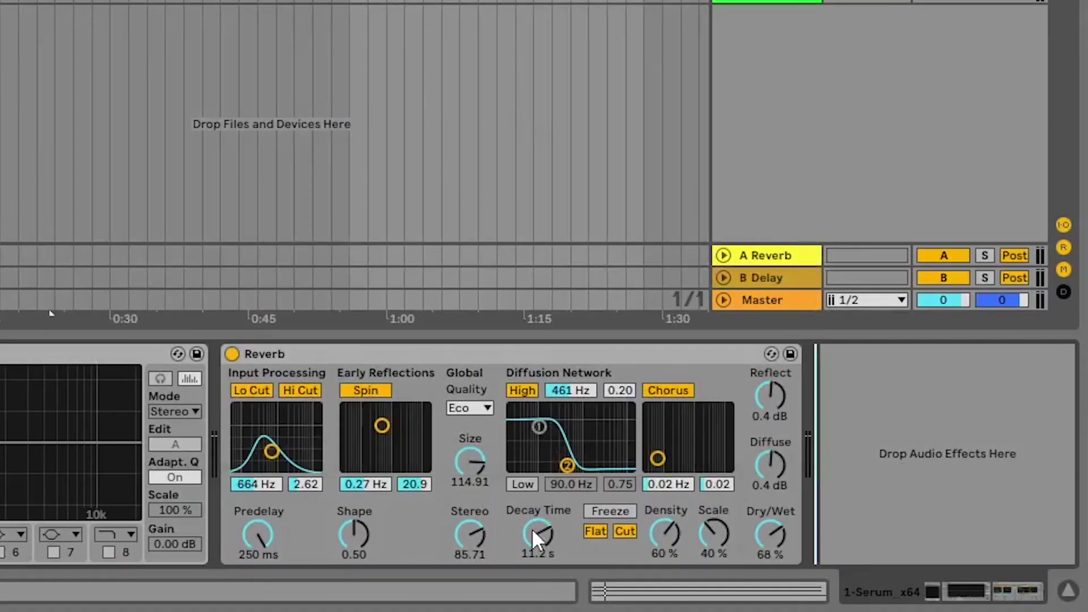
pyautogui.moveTo(531, 528); pyautogui.dragTo(532, 553)
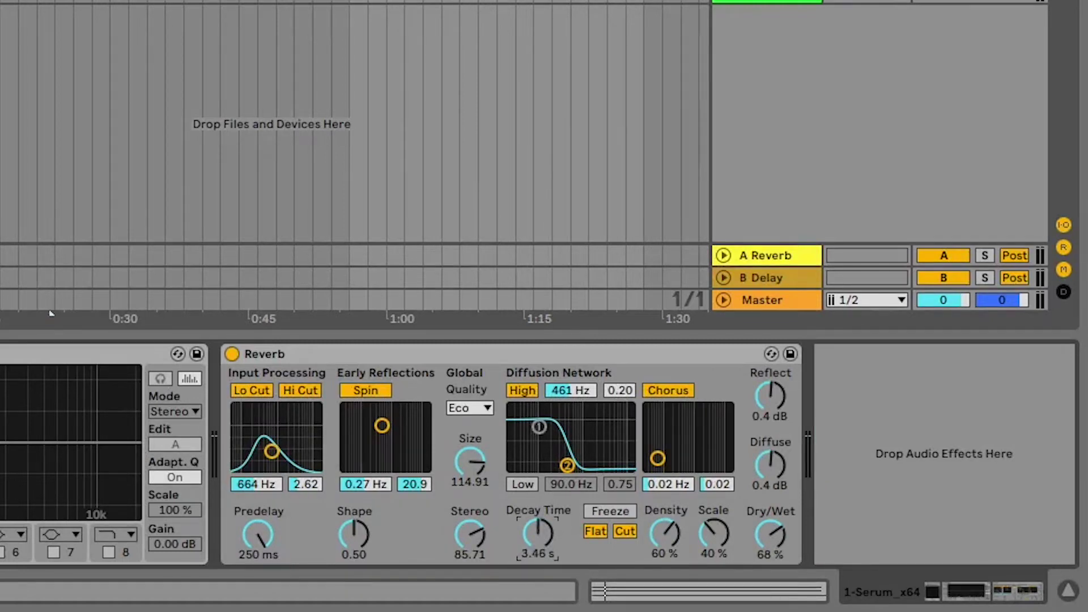
pyautogui.moveTo(531, 552); pyautogui.dragTo(532, 519)
pyautogui.moveTo(531, 519); pyautogui.dragTo(531, 541)
pyautogui.moveTo(544, 540); pyautogui.dragTo(546, 529)
pyautogui.hotkey('shift', 'Tab')
pyautogui.hotkey('shift', 'Tab')
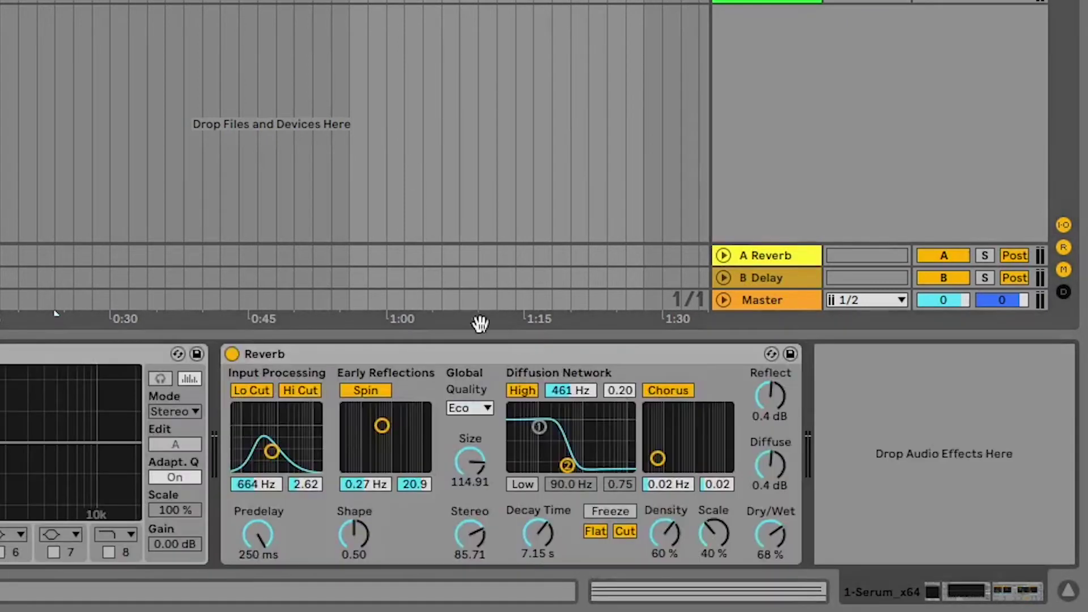
pyautogui.press('space')
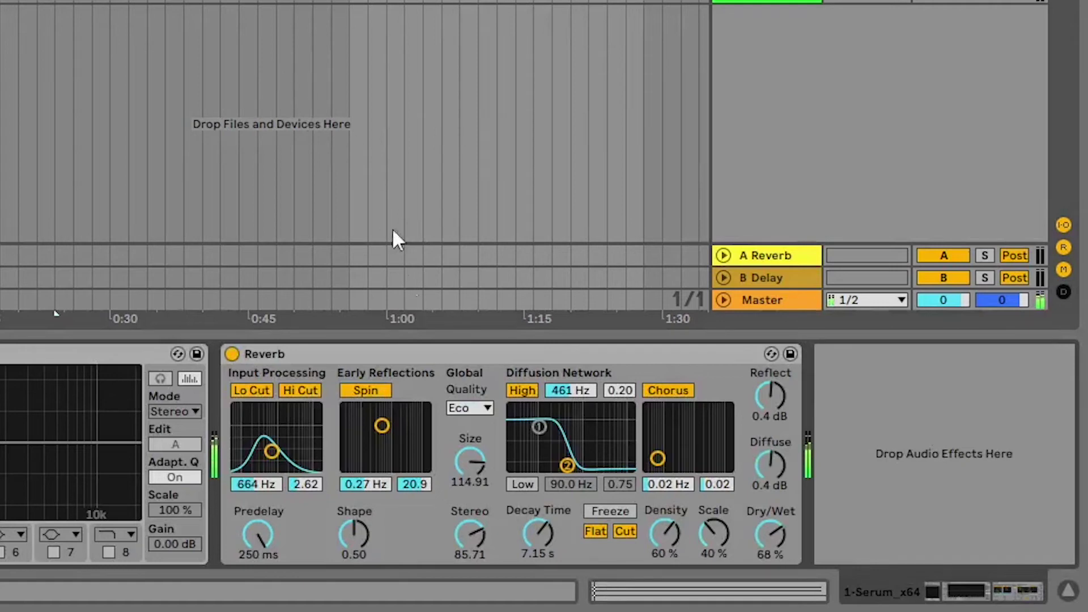
pyautogui.moveTo(536, 534); pyautogui.dragTo(538, 545)
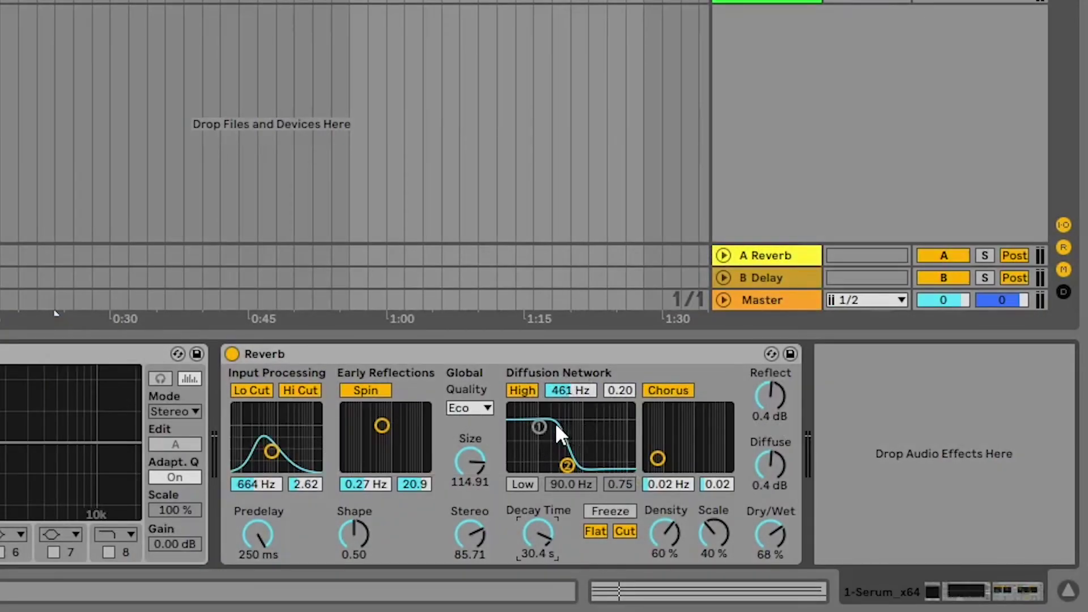
# Move the diffusion network's Low filter point to 101 Hz and 0.77, and its High filter point to 306 Hz and 0.35.
pyautogui.moveTo(538, 423); pyautogui.dragTo(532, 427)
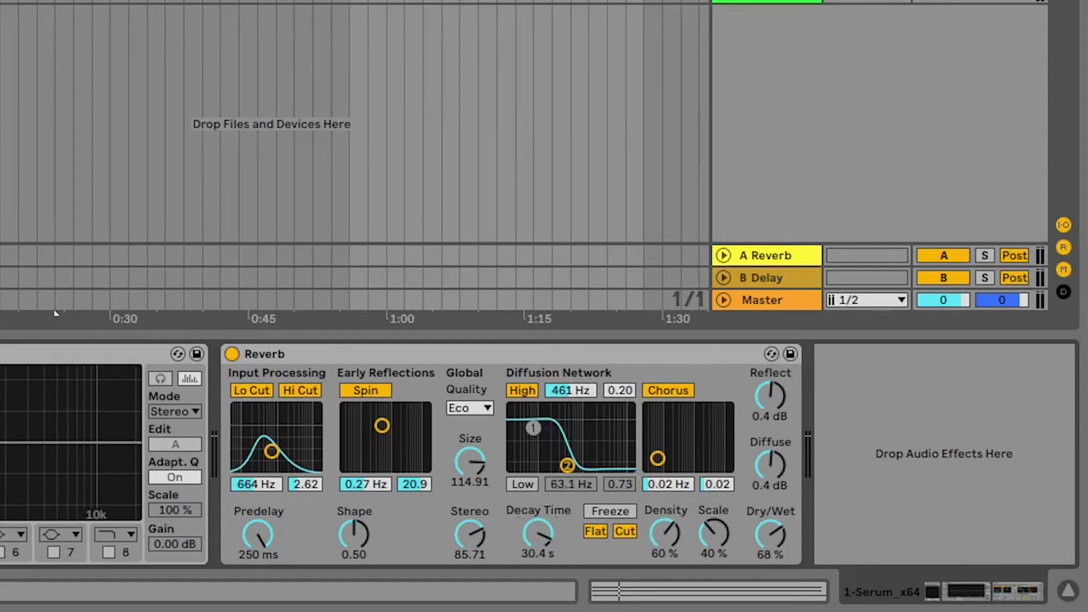
pyautogui.moveTo(576, 460); pyautogui.dragTo(573, 466)
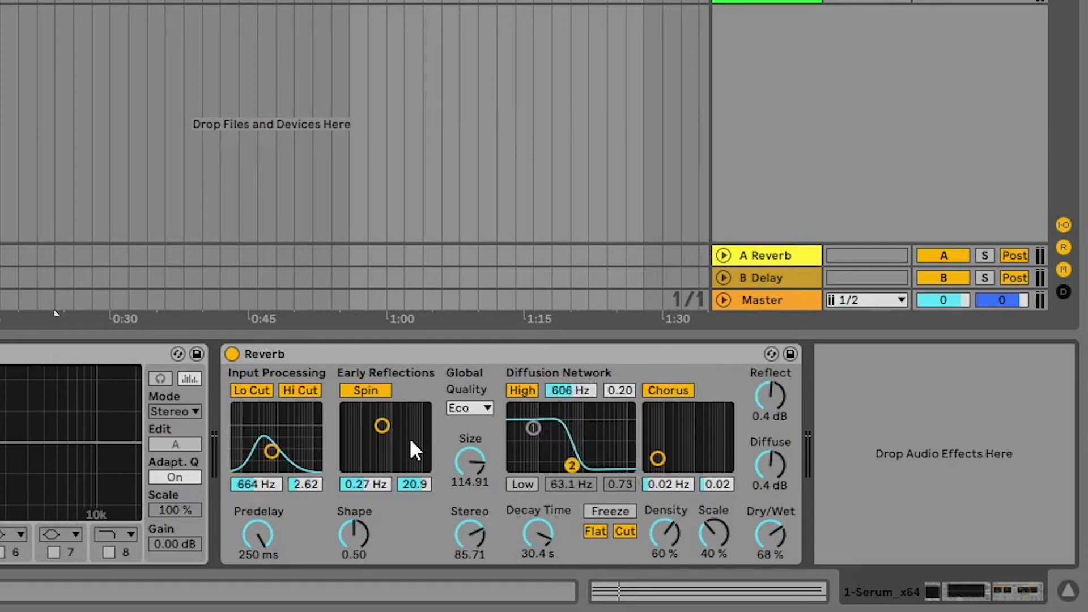
pyautogui.moveTo(532, 427); pyautogui.dragTo(541, 425)
pyautogui.moveTo(571, 464)
pyautogui.mouseDown()
pyautogui.moveTo(580, 458)
pyautogui.moveTo(571, 452)
pyautogui.moveTo(582, 456)
pyautogui.moveTo(563, 456)
pyautogui.mouseUp()
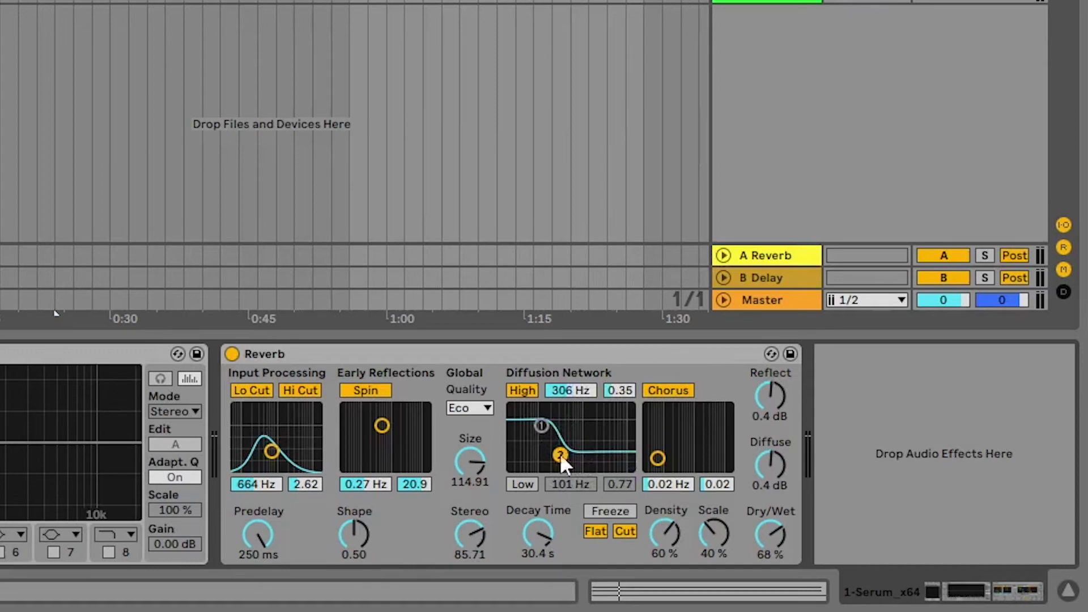
# Lower Reflect to -30 dB and audition the diffusion High filter at 494 Hz and 0.32, and at 694 Hz and 0.87.
pyautogui.moveTo(773, 407); pyautogui.dragTo(773, 451)
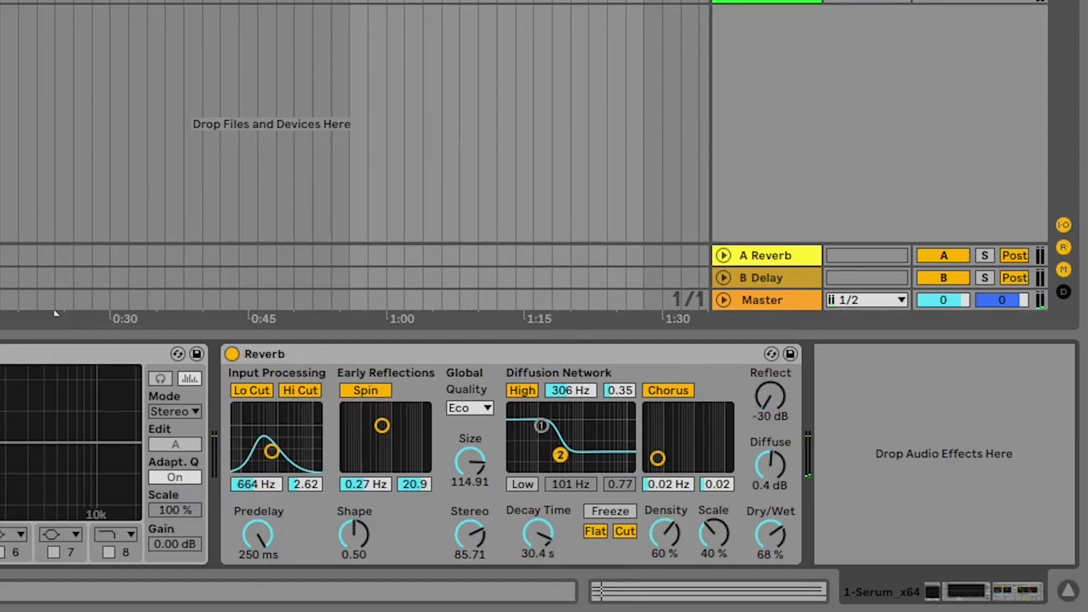
pyautogui.moveTo(560, 455); pyautogui.dragTo(568, 458)
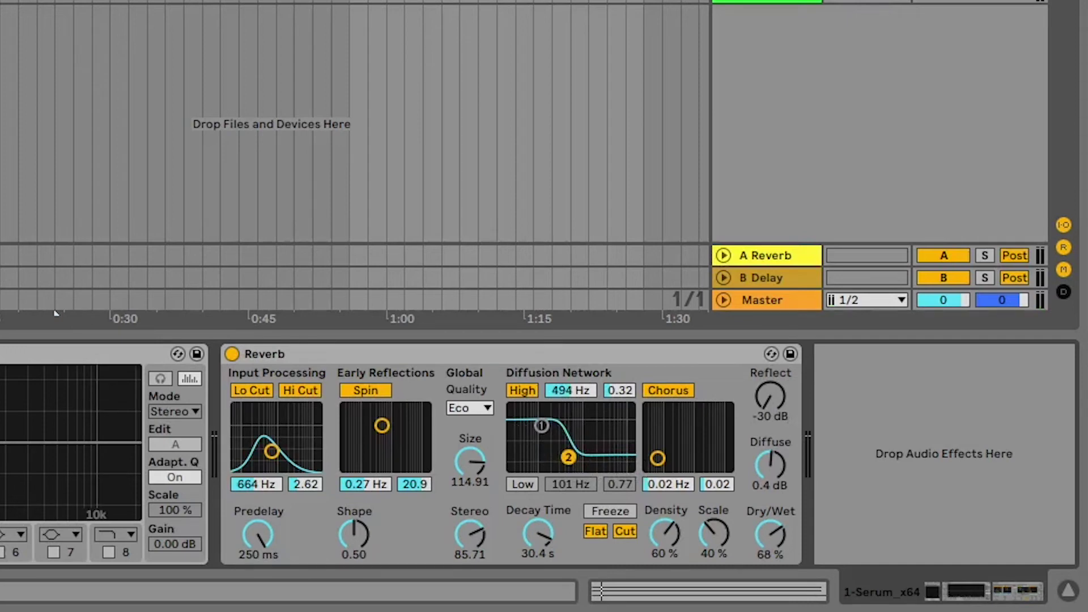
pyautogui.moveTo(569, 457)
pyautogui.mouseDown()
pyautogui.moveTo(590, 409)
pyautogui.moveTo(554, 459)
pyautogui.moveTo(576, 450)
pyautogui.moveTo(553, 458)
pyautogui.mouseUp()
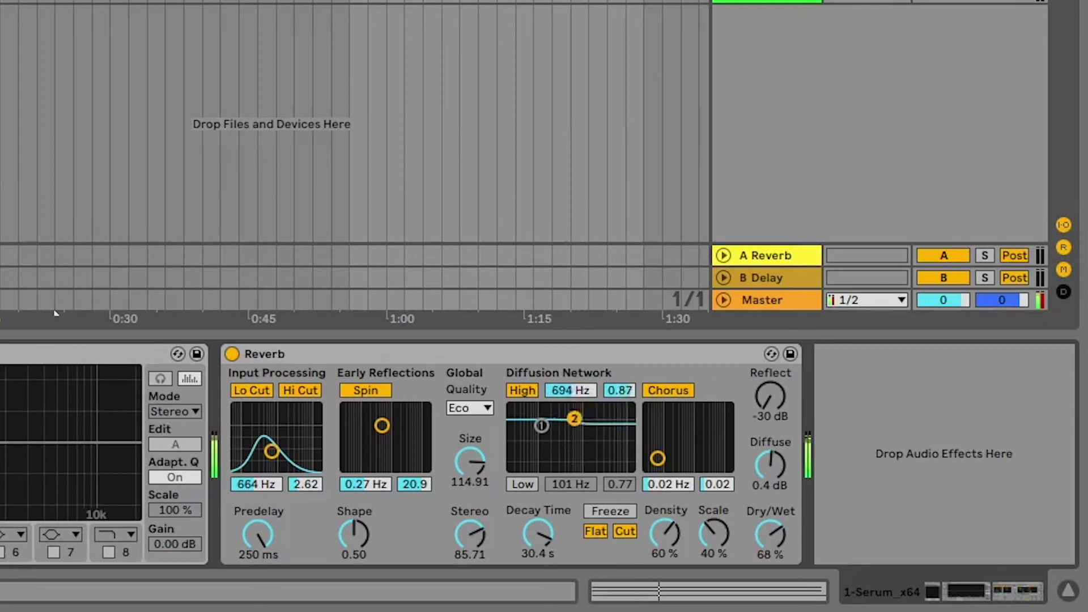
# Audition the diffusion High filter at 250 Hz and 0.27, enable the Low filter at 479 Hz and 0.80, and set High to 852 Hz and 0.23.
pyautogui.moveTo(574, 417); pyautogui.dragTo(557, 458)
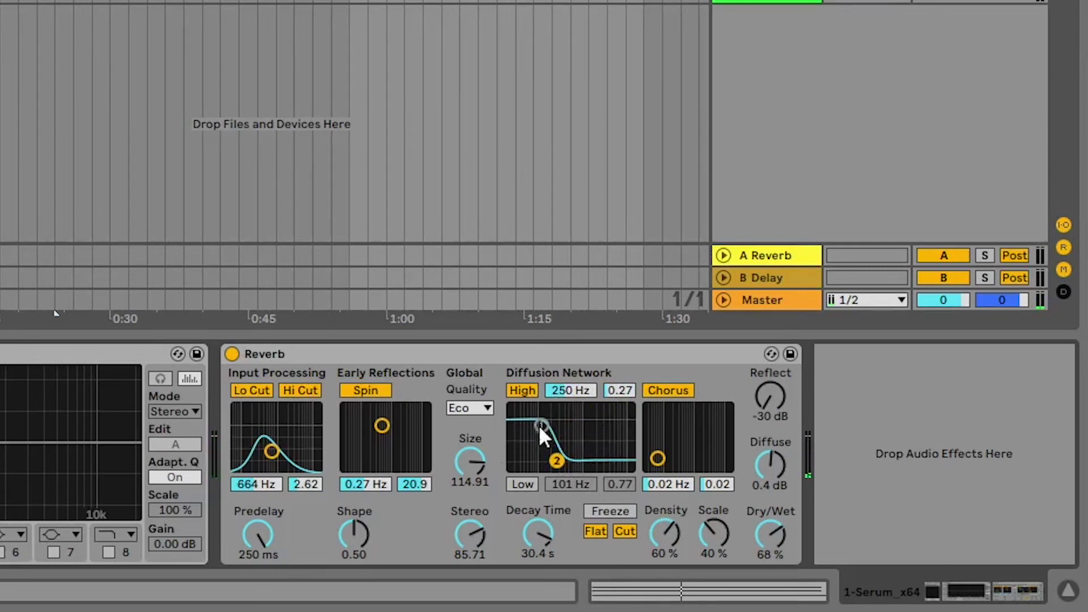
pyautogui.moveTo(544, 423); pyautogui.dragTo(568, 422)
pyautogui.click(524, 483)
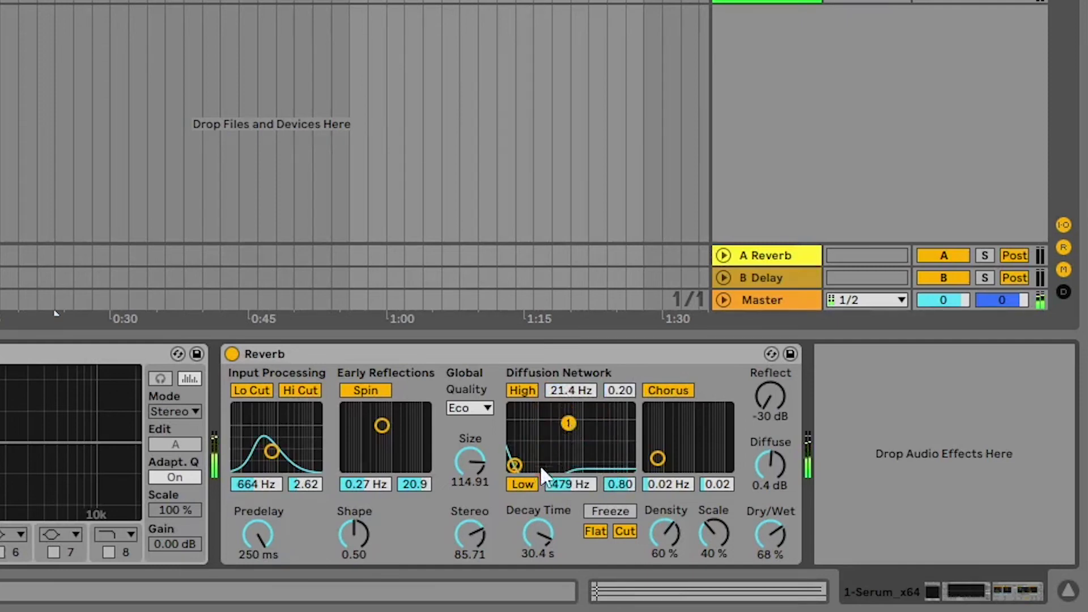
pyautogui.moveTo(514, 465); pyautogui.dragTo(564, 442)
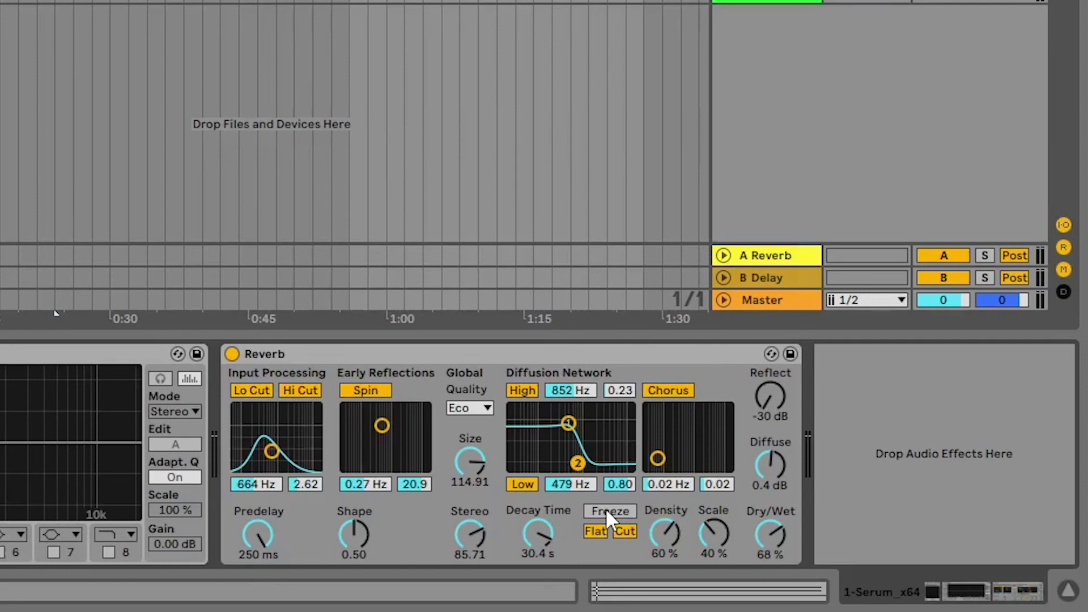
# Play the track and audition the diffusion network's Freeze switched on and off.
pyautogui.press('space')
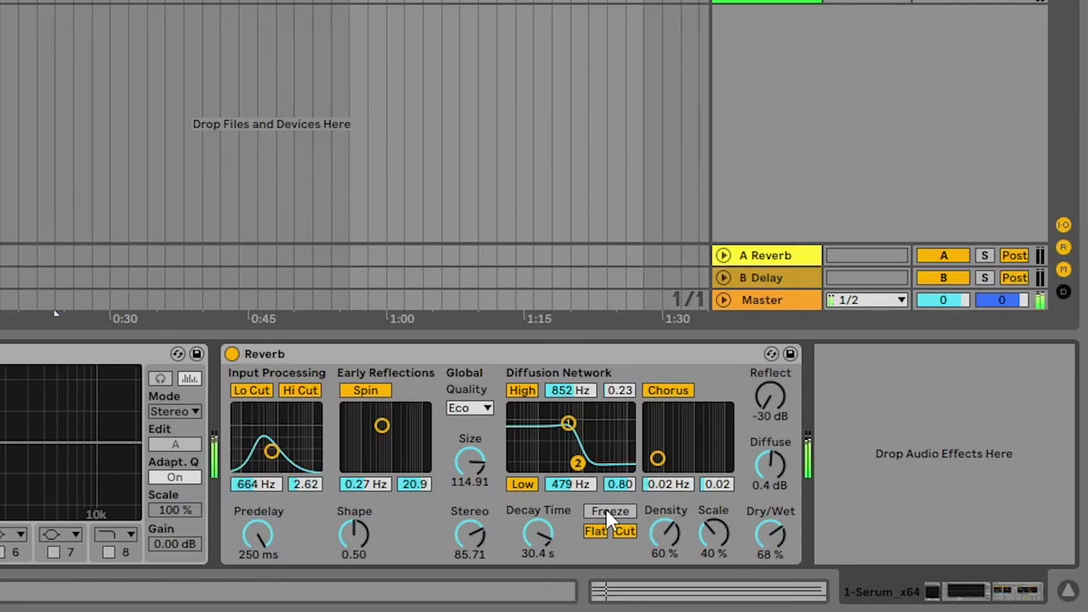
pyautogui.click(606, 511)
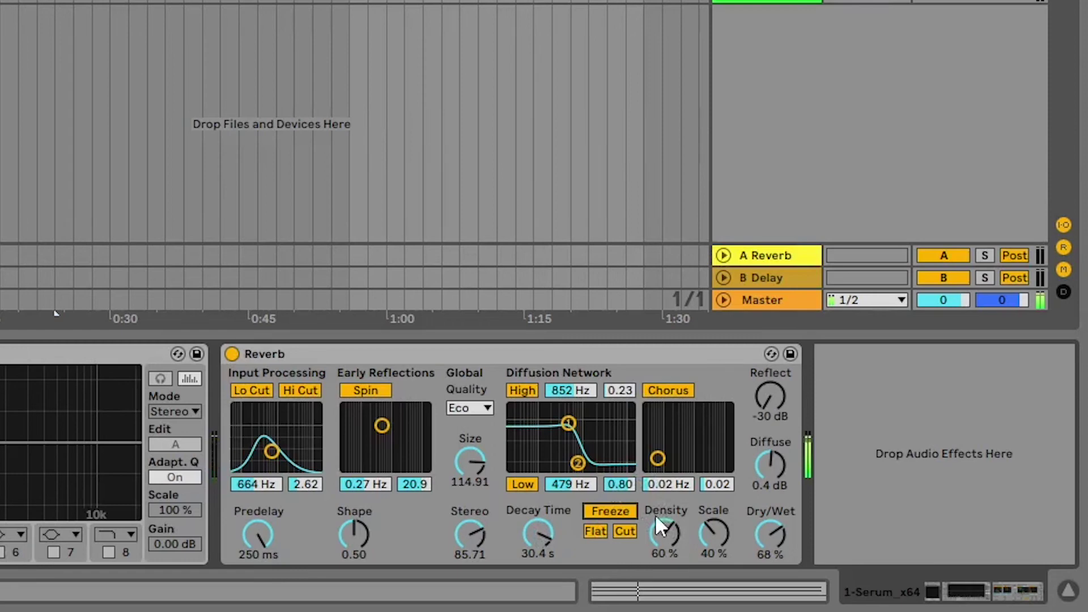
pyautogui.click(609, 512)
pyautogui.click(614, 508)
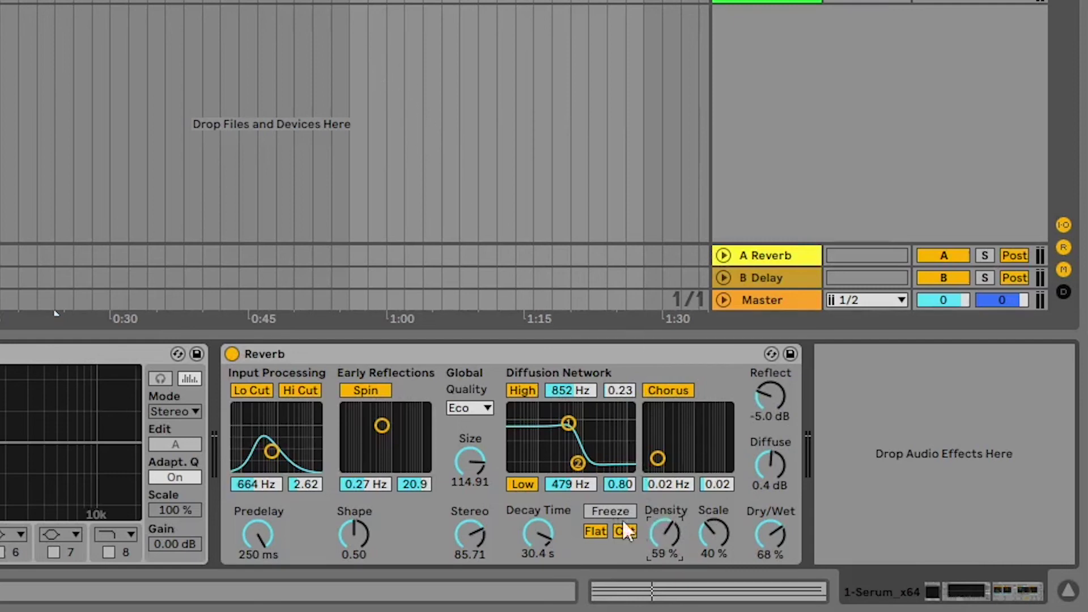
# Play the track, audition the diffusion Scale at 83 %, and set Scale to 80 % and Density to 63 %.
pyautogui.press('space')
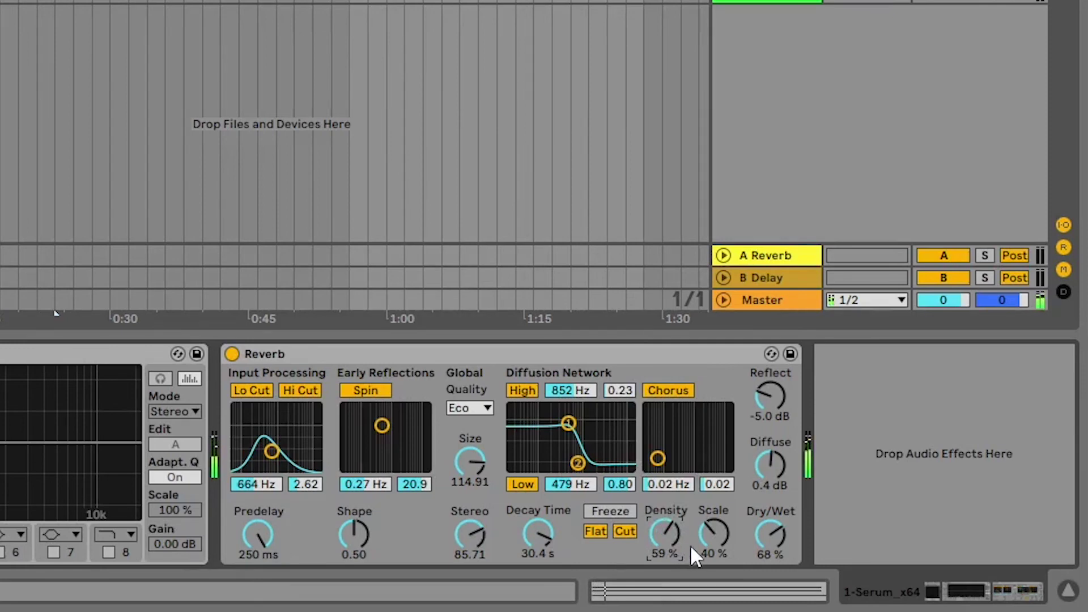
pyautogui.moveTo(716, 538); pyautogui.dragTo(715, 543)
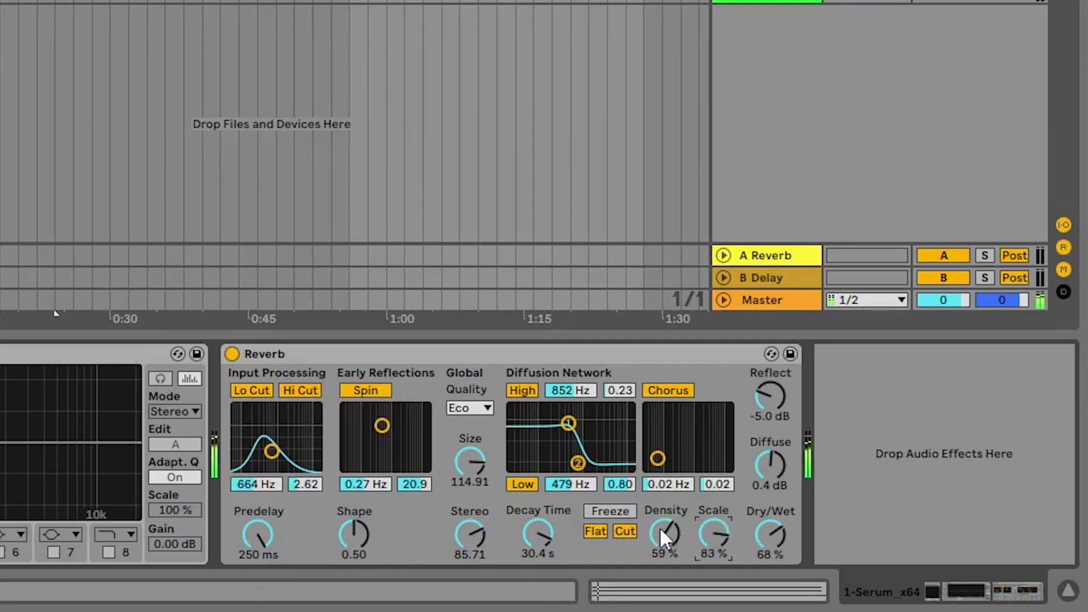
pyautogui.moveTo(719, 536); pyautogui.dragTo(698, 548)
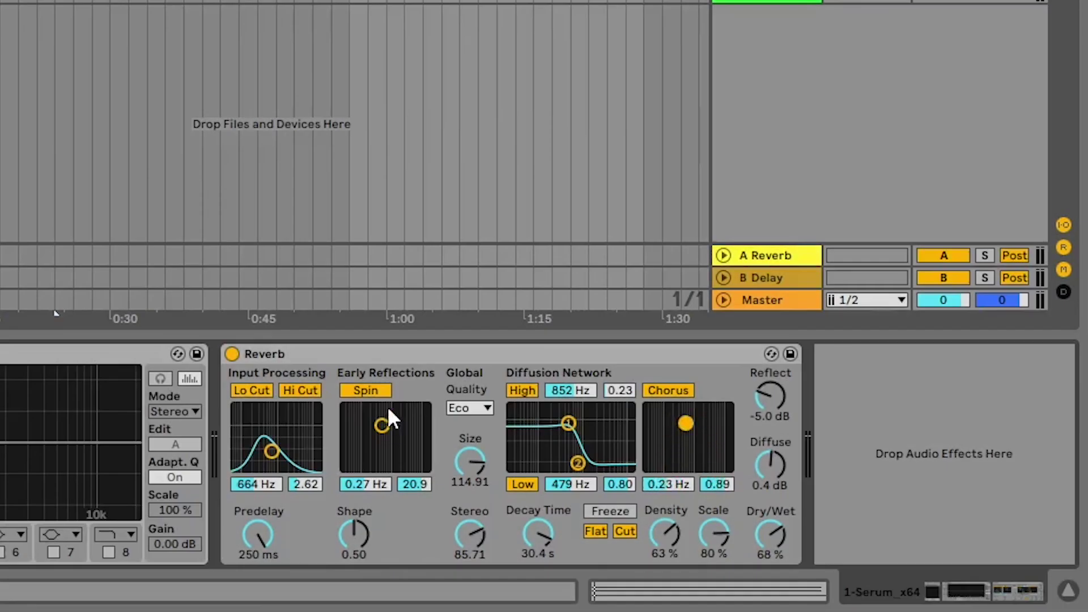
# Audition Chorus at 0.13 Hz and 0.70, set it to 8.00 Hz and 4.00, and compare Dry/Wet at 0.0 % and 100 %.
pyautogui.moveTo(686, 423); pyautogui.dragTo(679, 426)
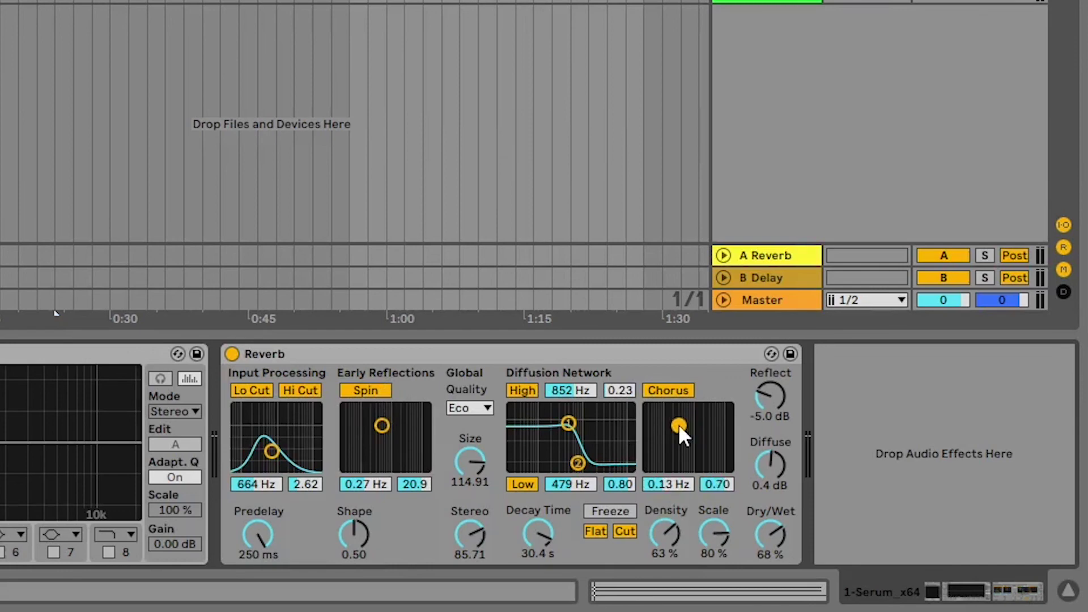
pyautogui.moveTo(679, 424); pyautogui.dragTo(726, 409)
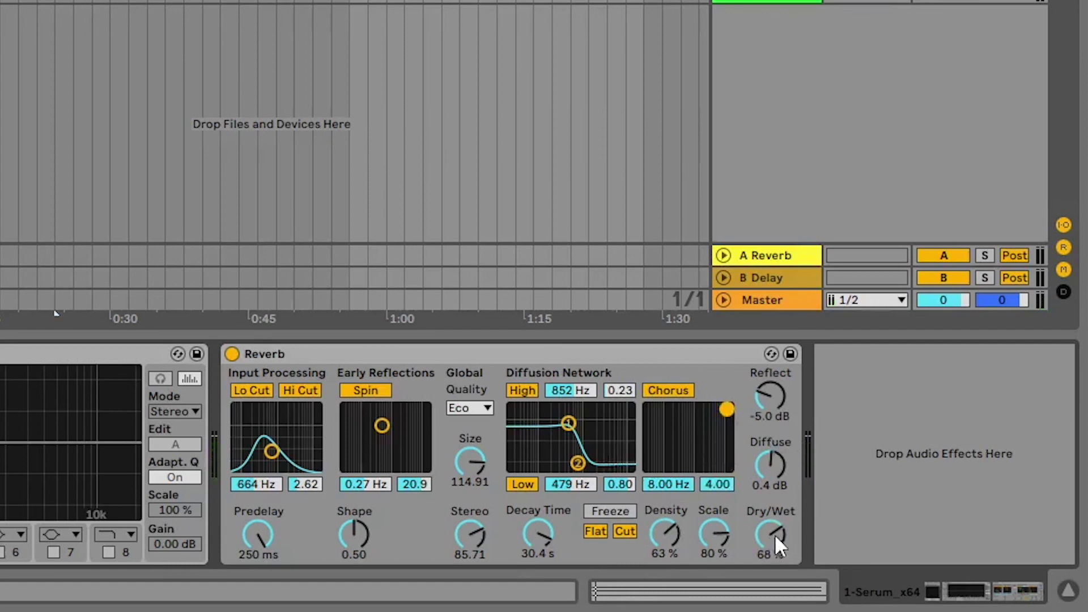
pyautogui.moveTo(770, 525); pyautogui.dragTo(770, 567)
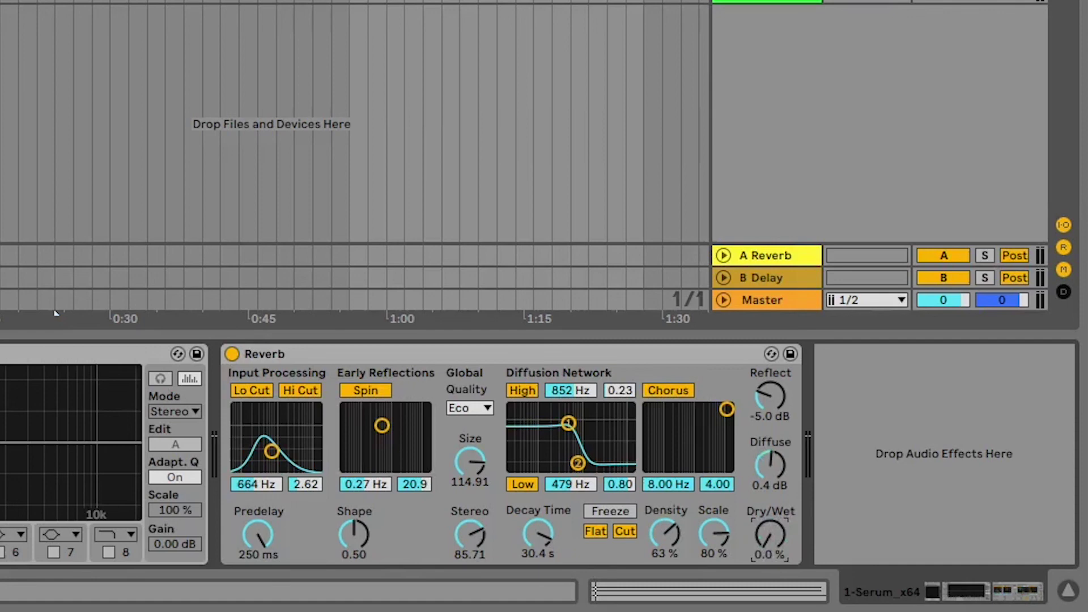
pyautogui.press('Delete')
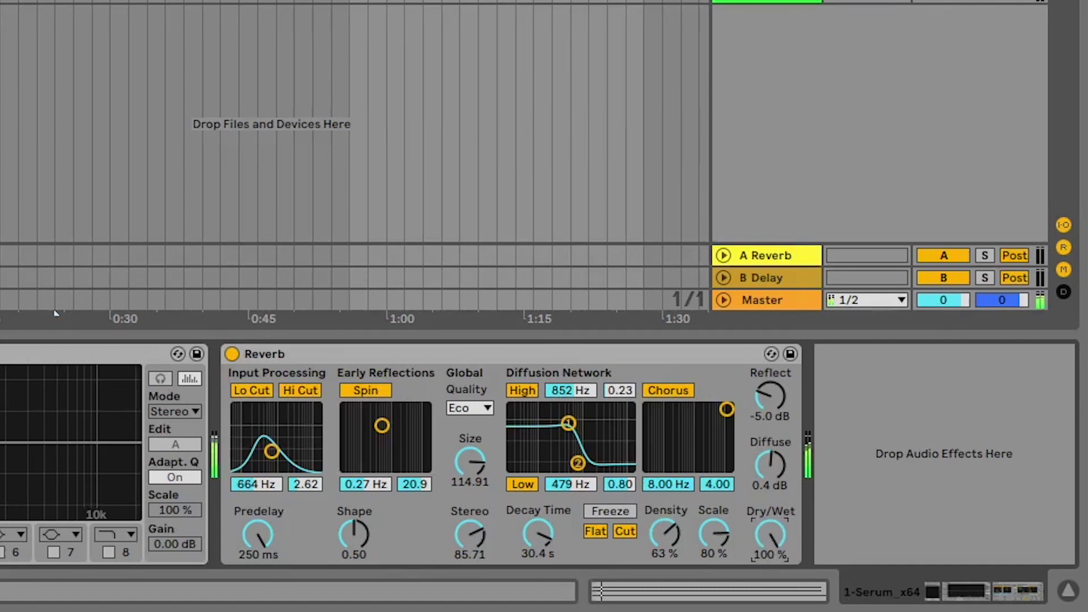